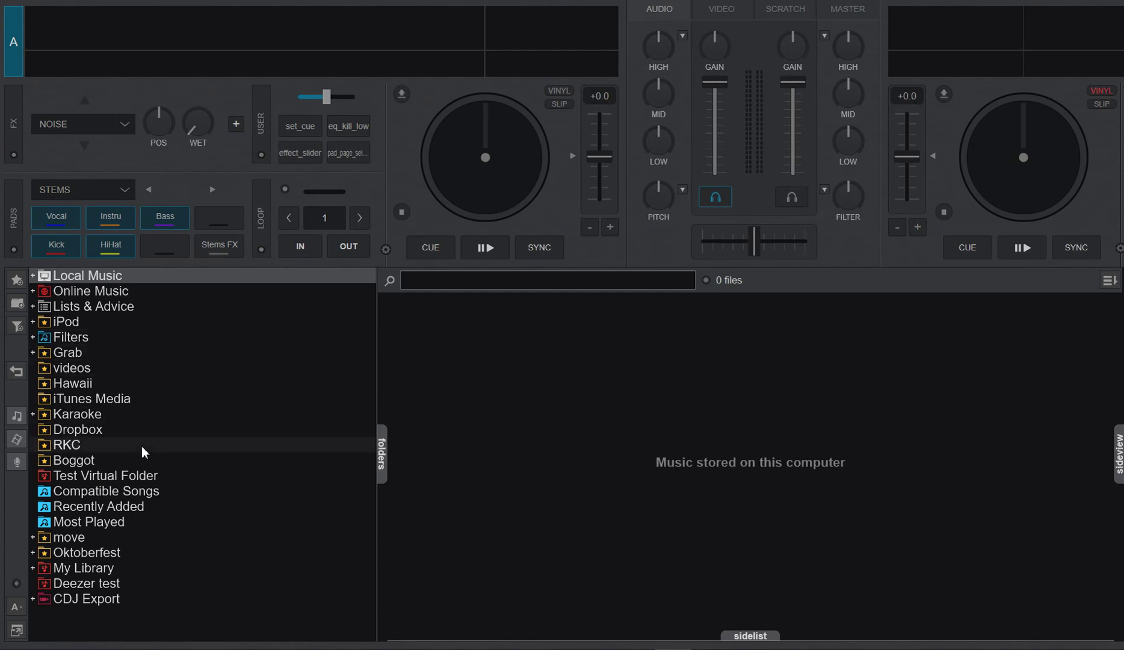
- Compare the right-click options of Test Virtual Folder with those of the Boggot folder
click(71, 481)
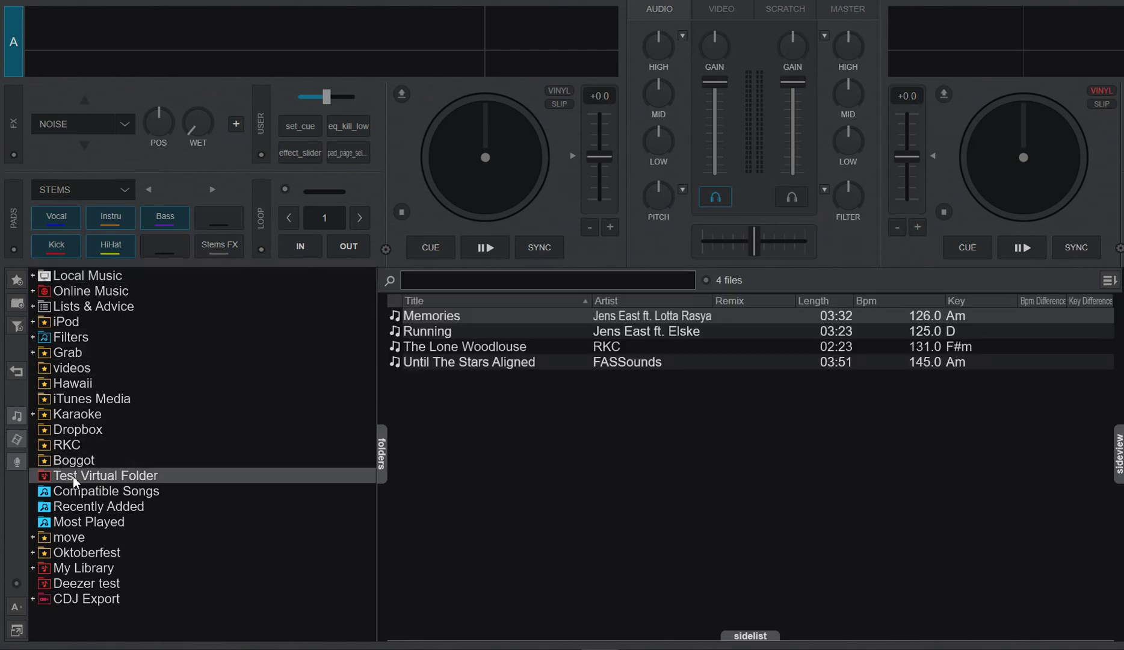
right_click(73, 476)
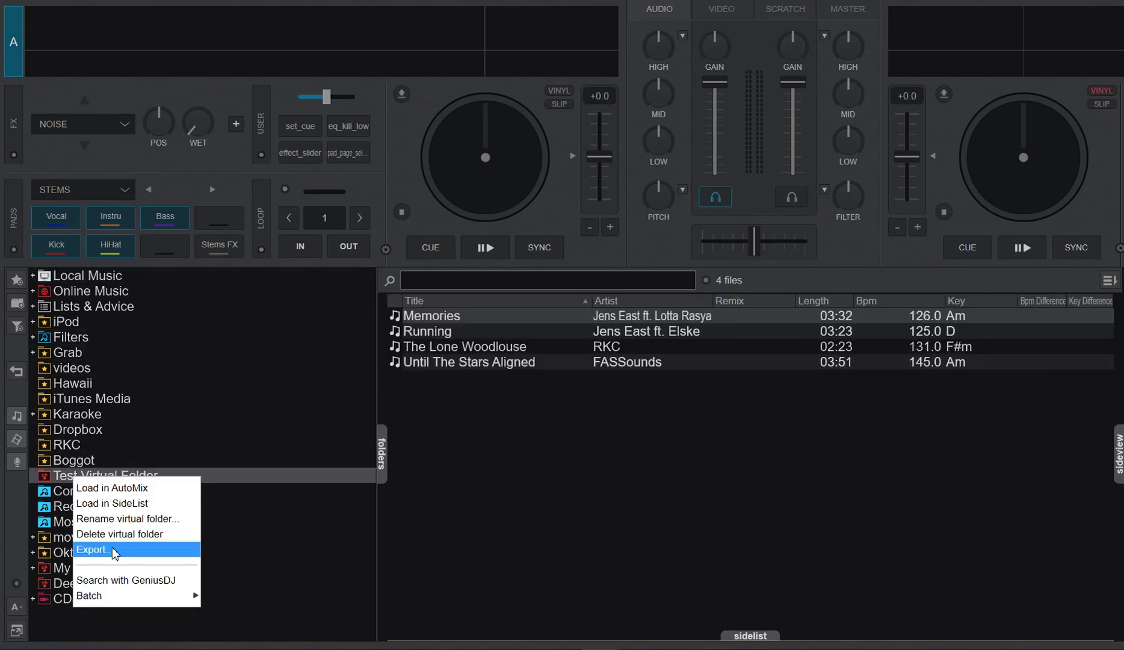
click(69, 460)
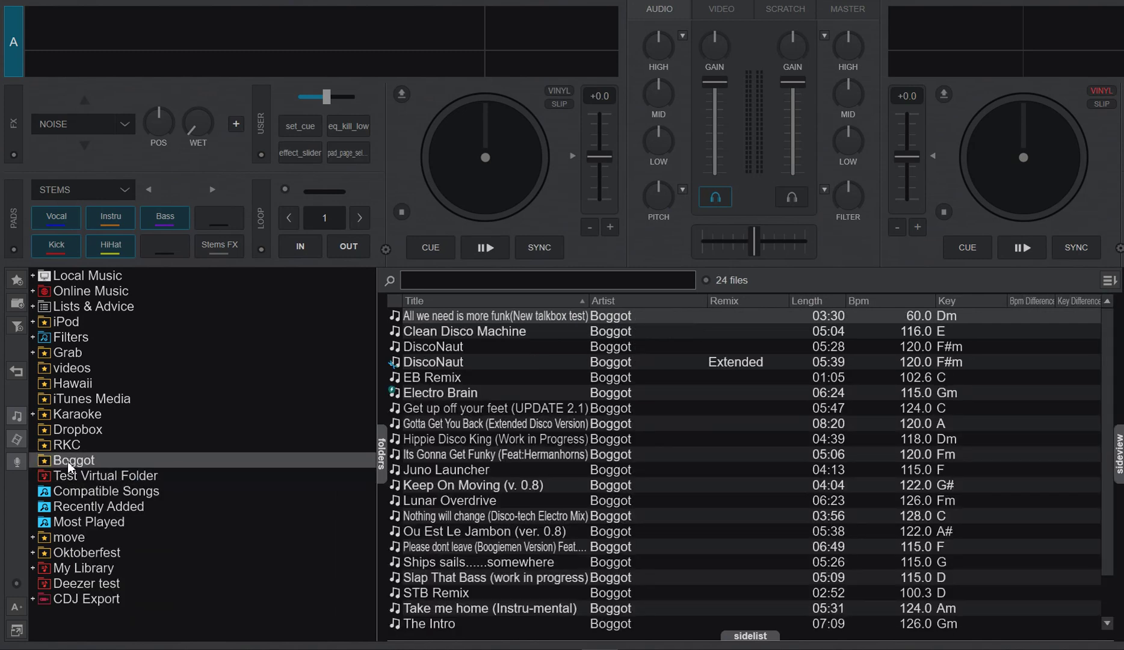
right_click(67, 461)
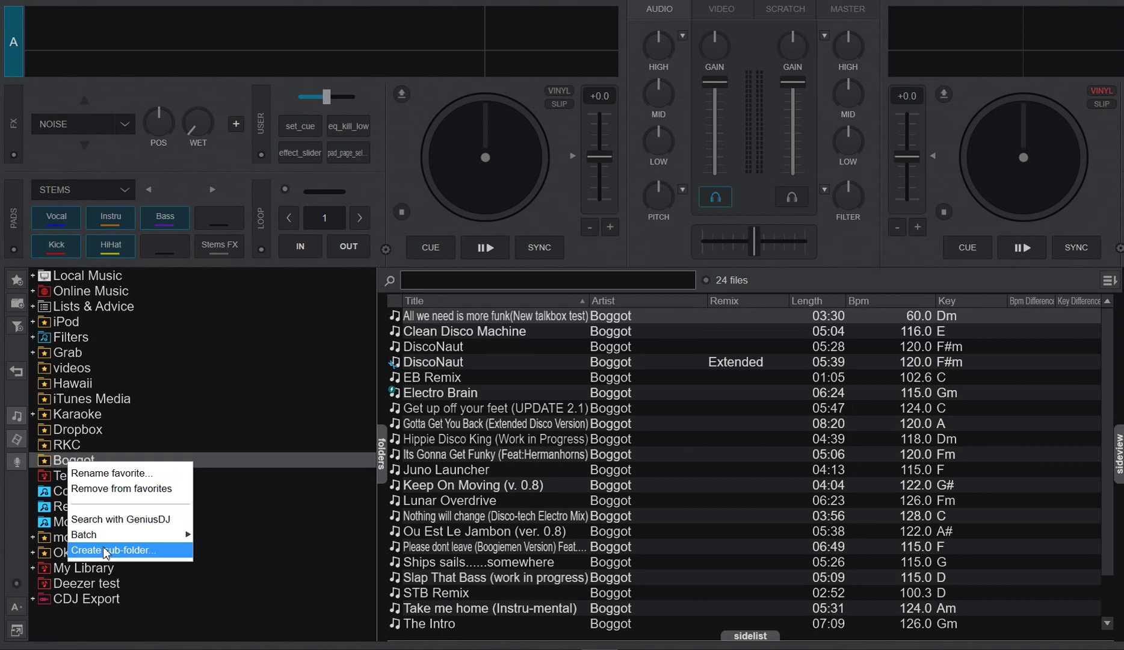
click(62, 476)
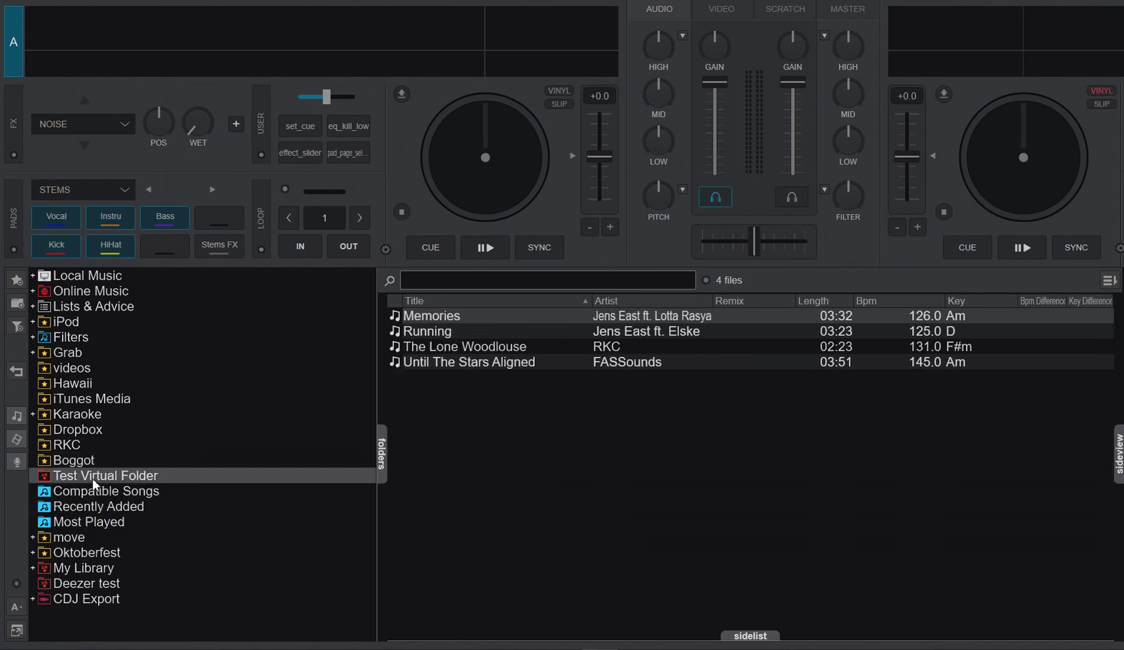
- Expand Lists & Advice > Playlists and inspect the sidelist playlist's tracks and options
click(33, 308)
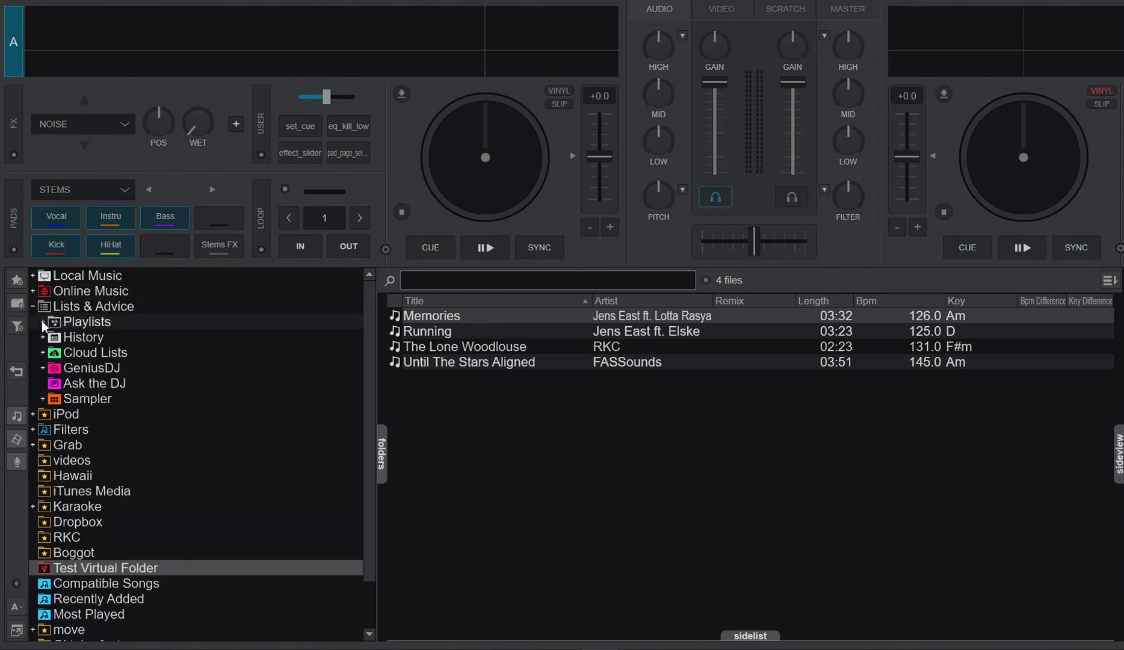
click(42, 322)
click(79, 353)
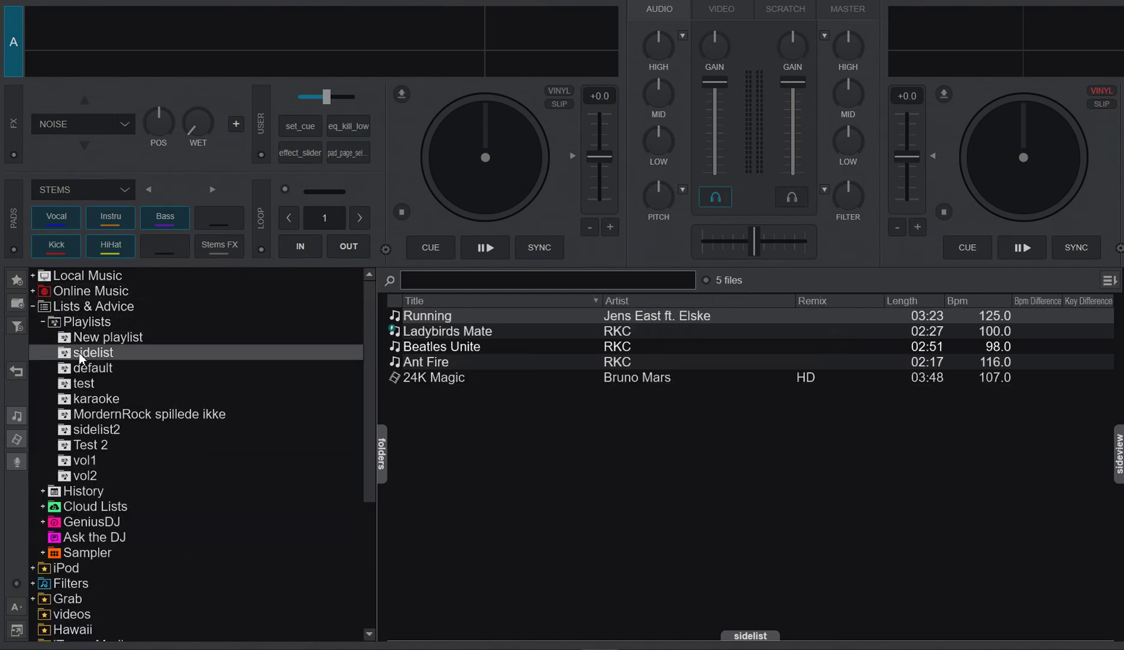
right_click(79, 353)
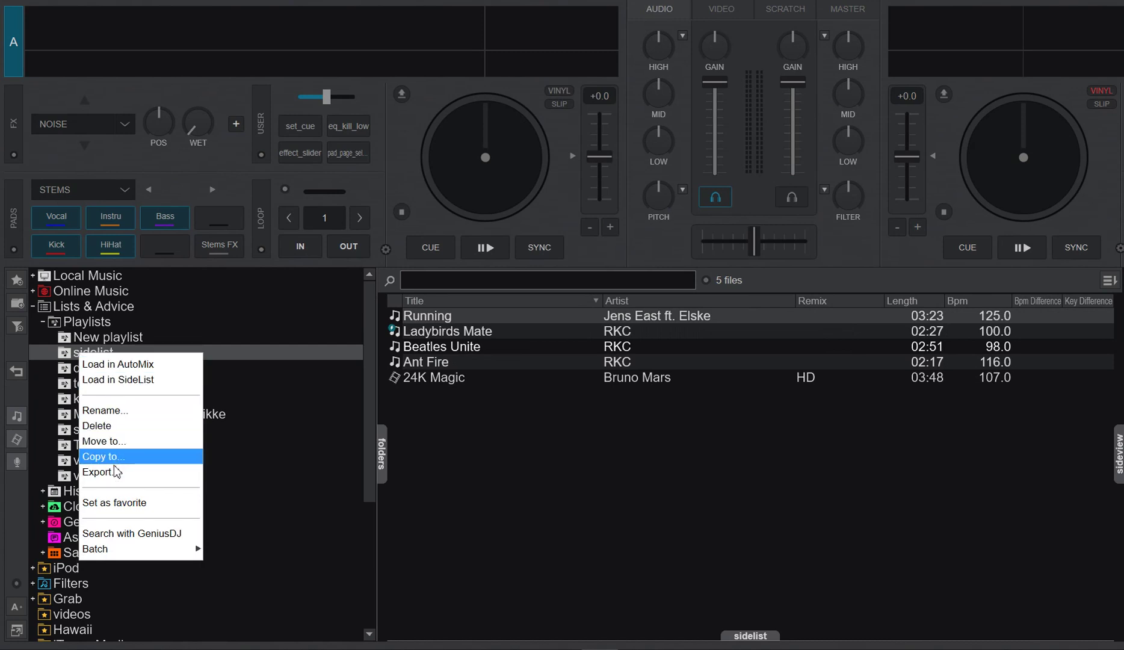
click(33, 308)
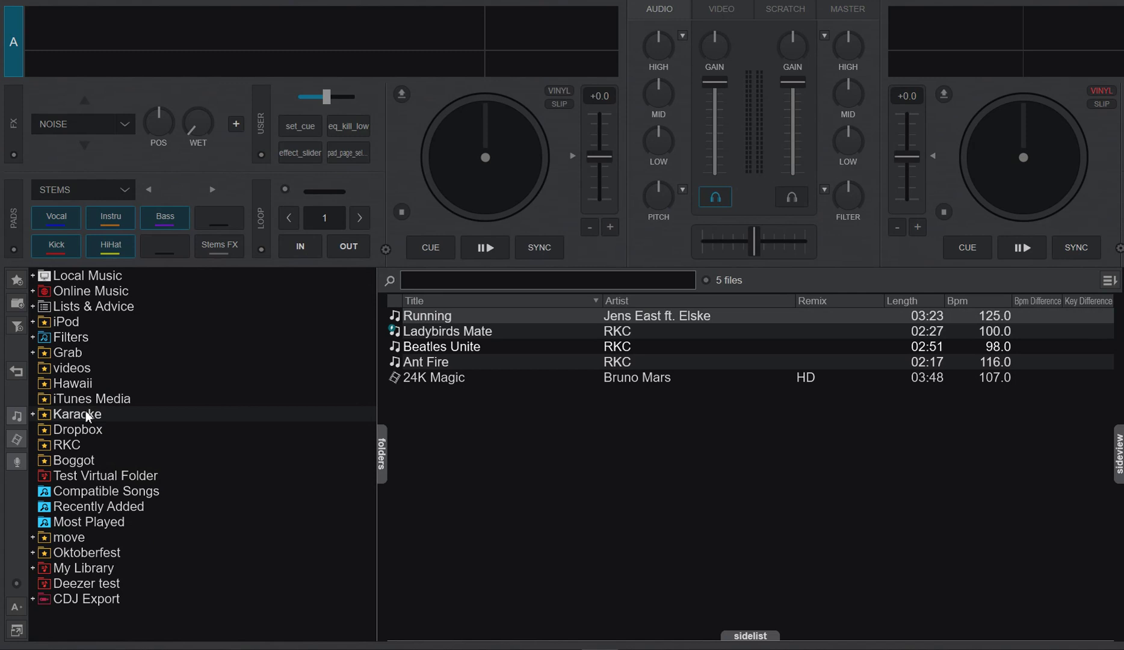
- Export Test Virtual Folder as Files, keeping 'All formats supported' compatibility
right_click(64, 476)
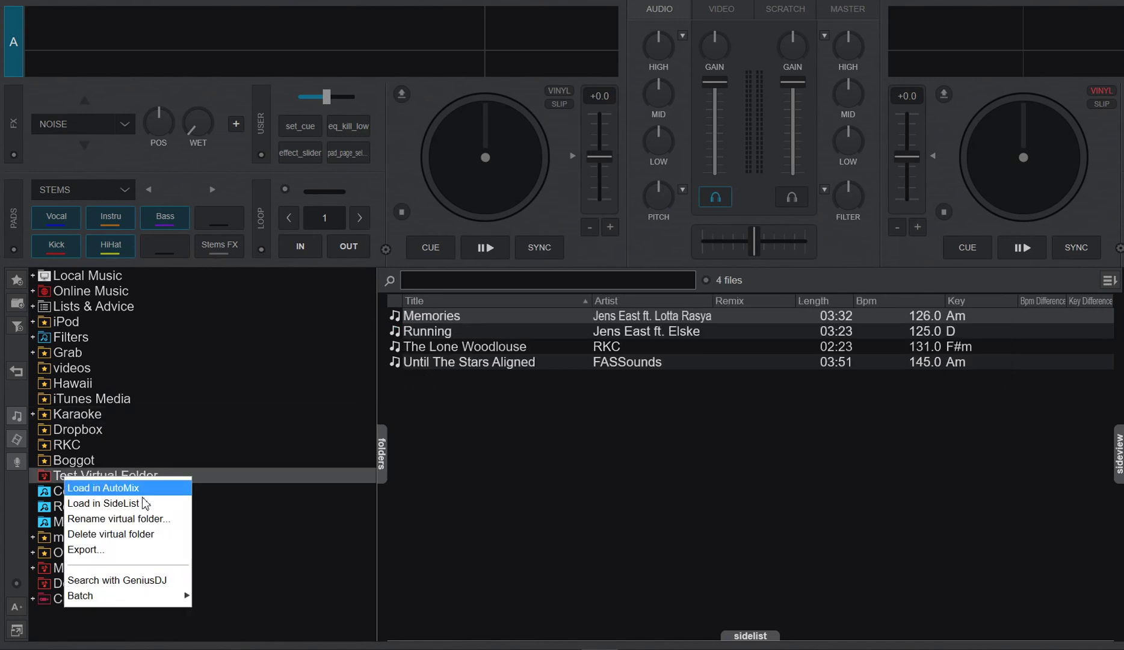
click(90, 553)
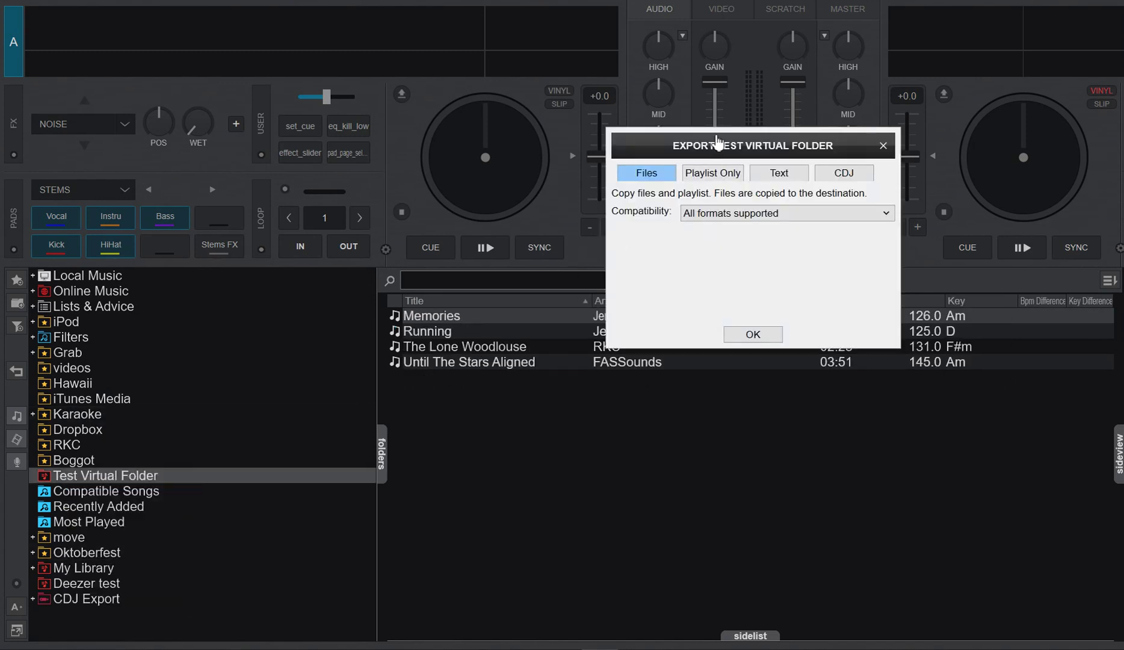
drag(715, 145, 575, 238)
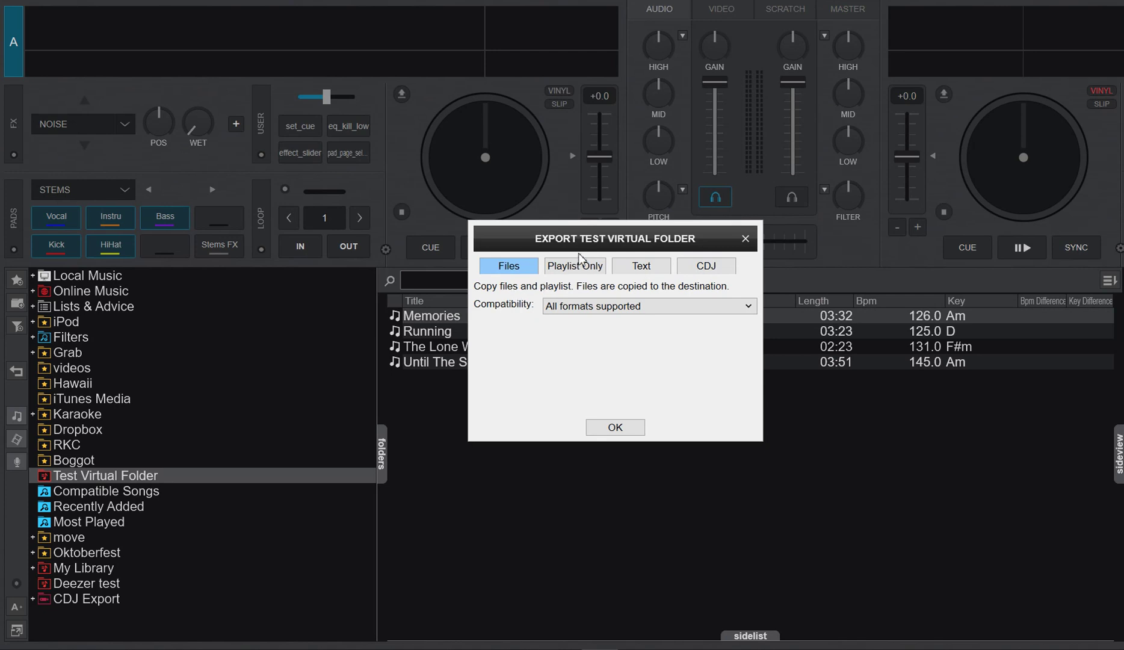
drag(586, 249, 598, 425)
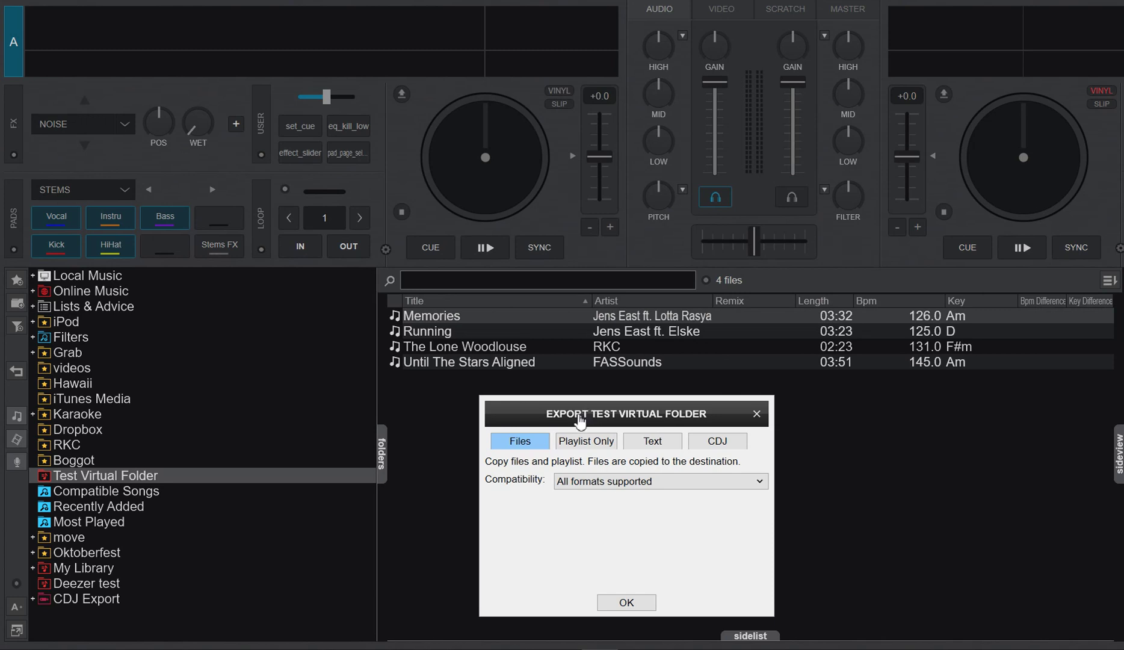
drag(583, 420, 574, 310)
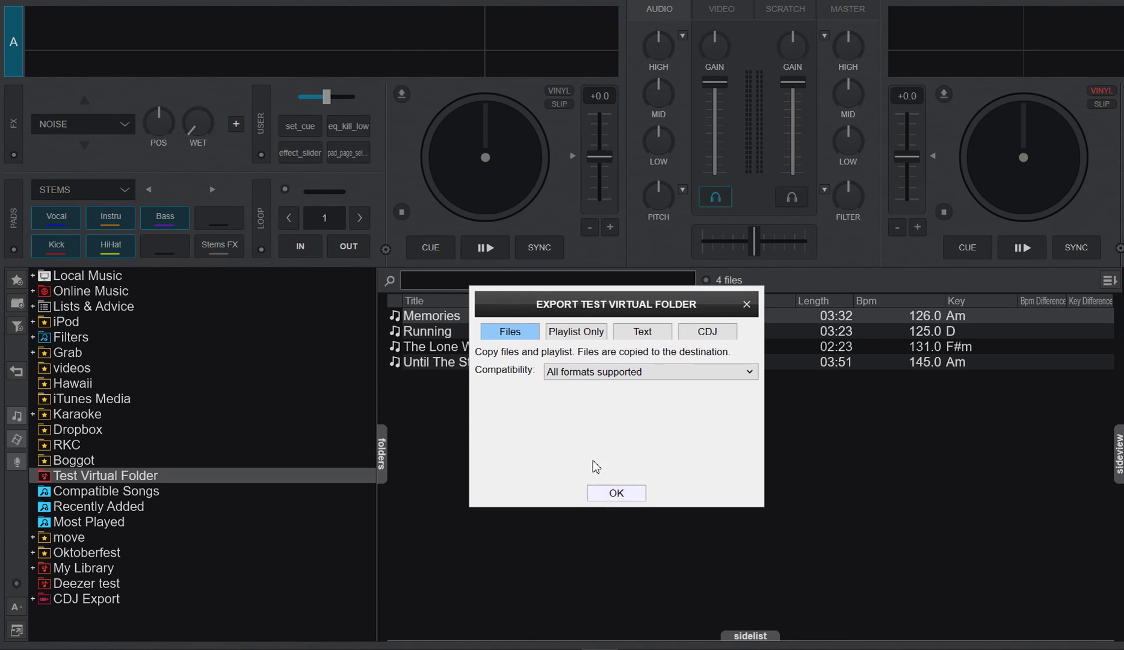
click(628, 371)
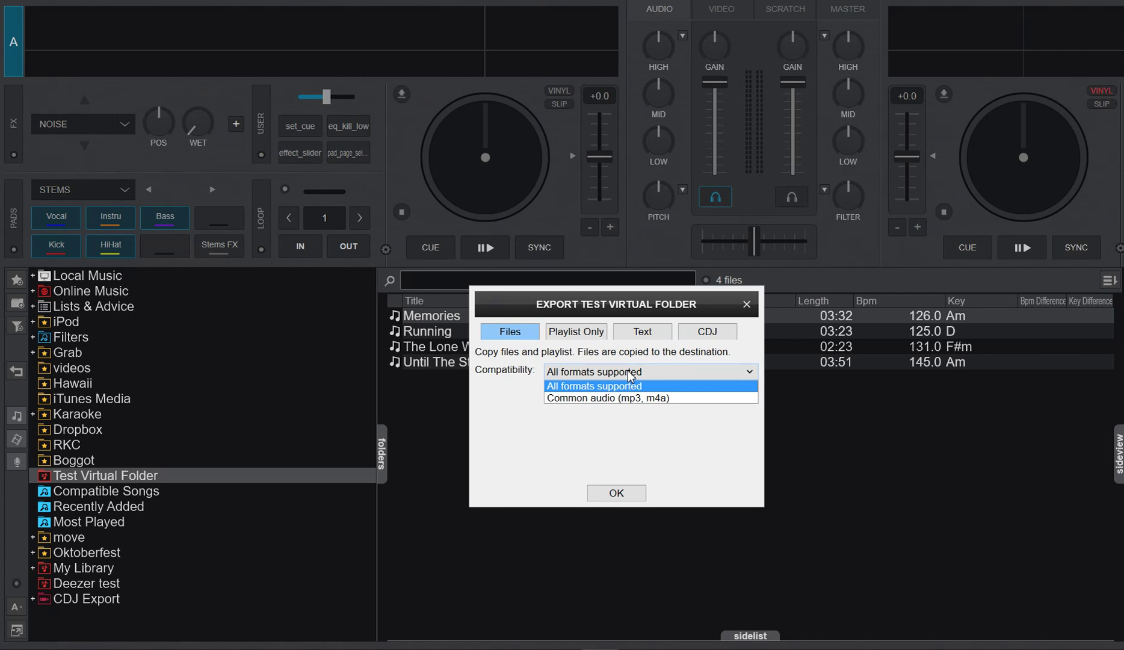
click(630, 375)
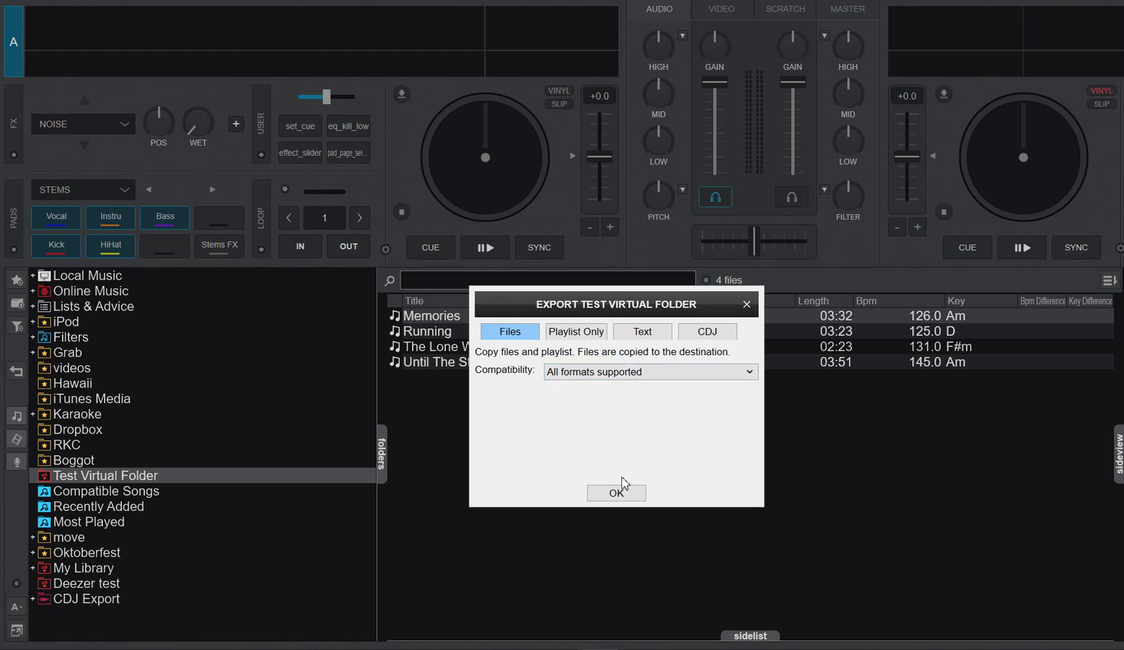
click(616, 493)
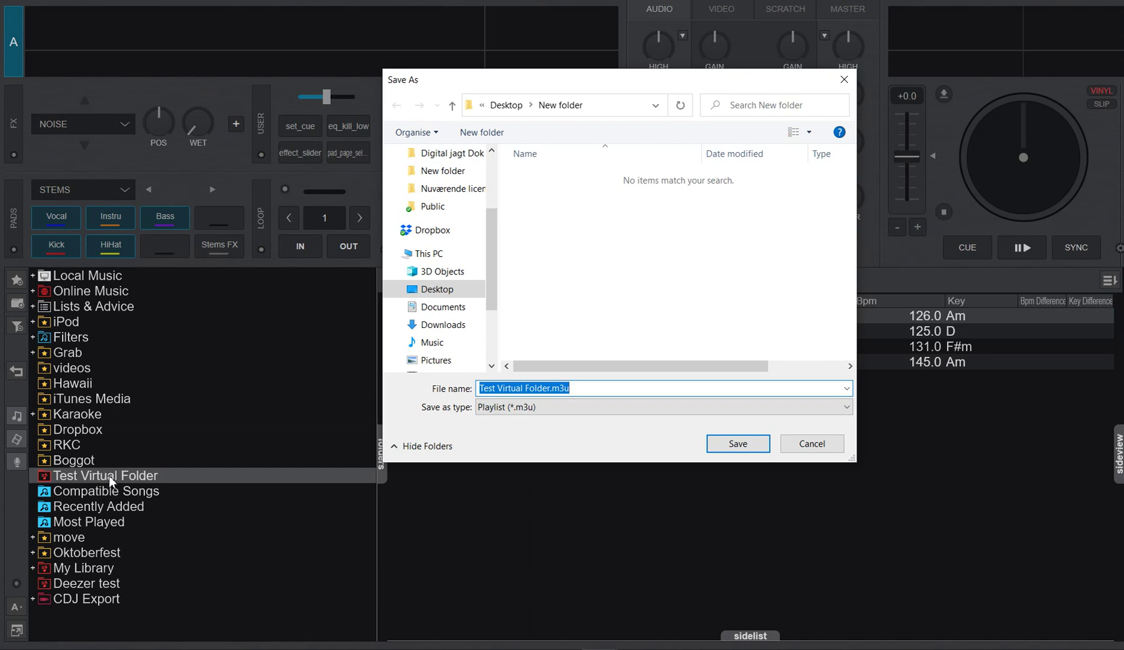
- Save the export as Playlist (*.m3u) named Test.m3u in Desktop\New folder
click(571, 388)
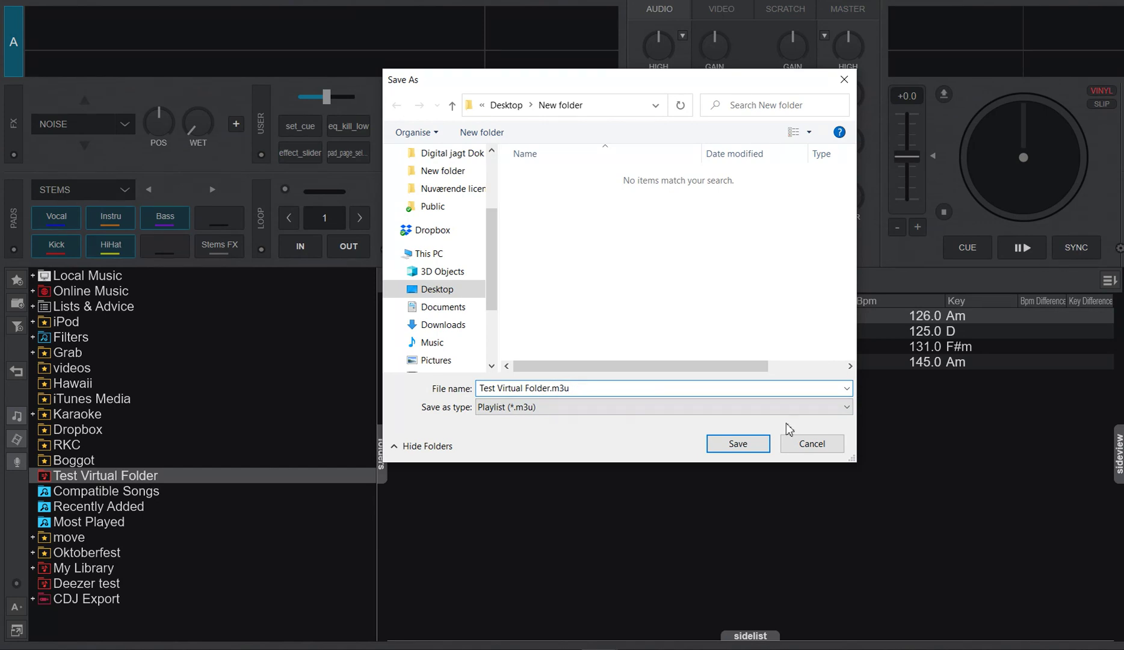
click(847, 408)
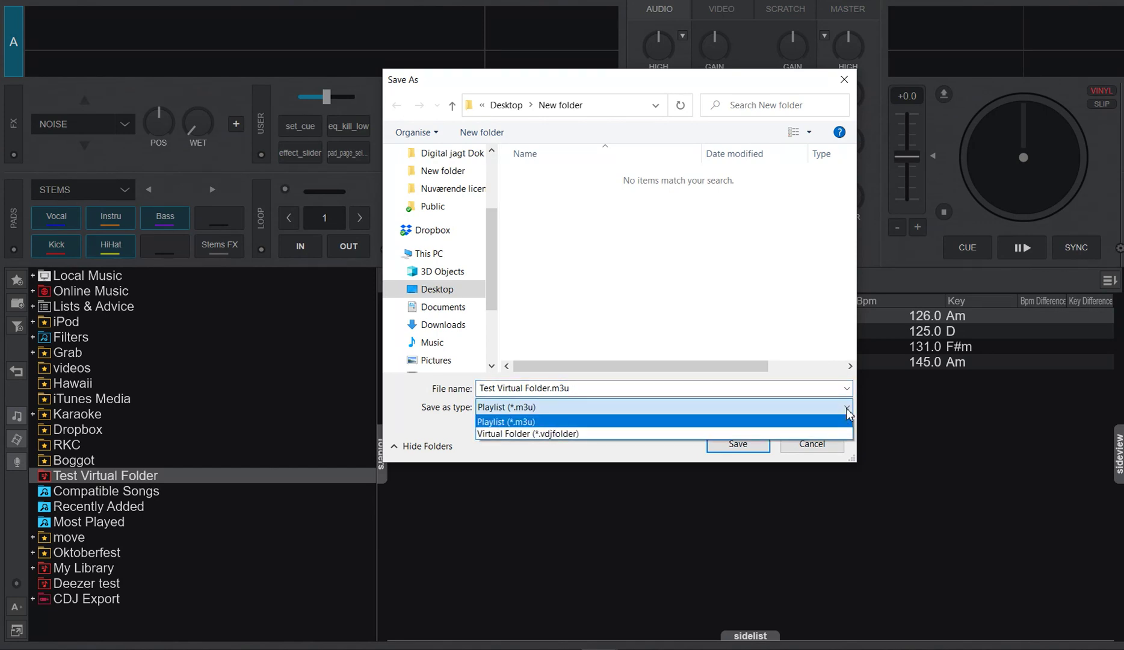
click(846, 409)
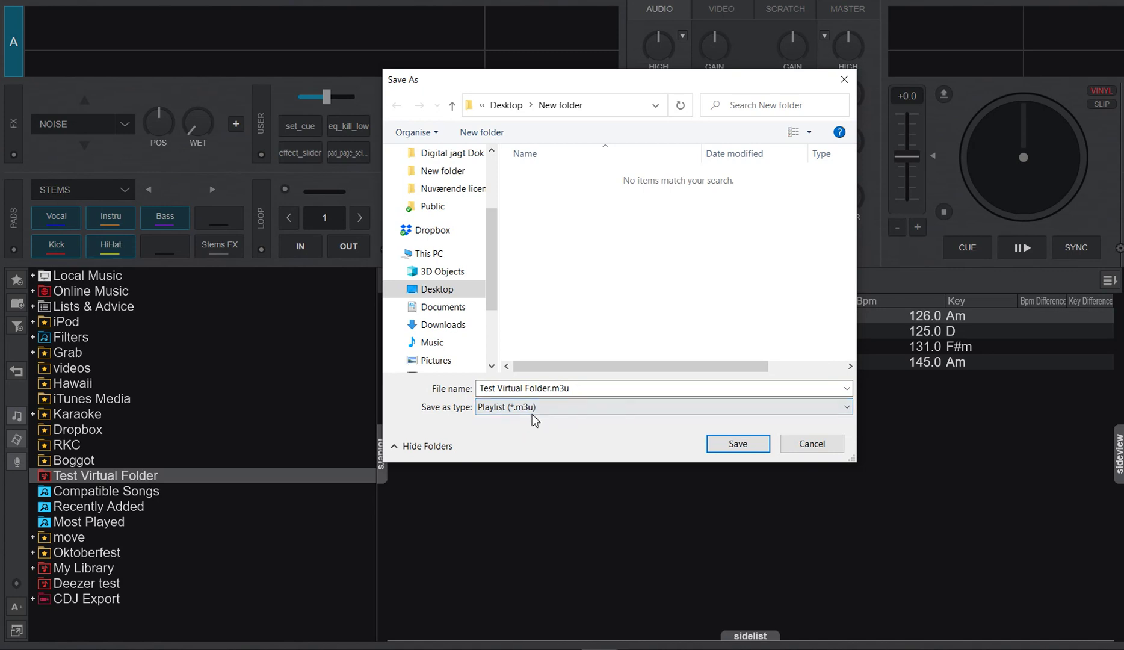
triple_click(558, 391)
key(Home)
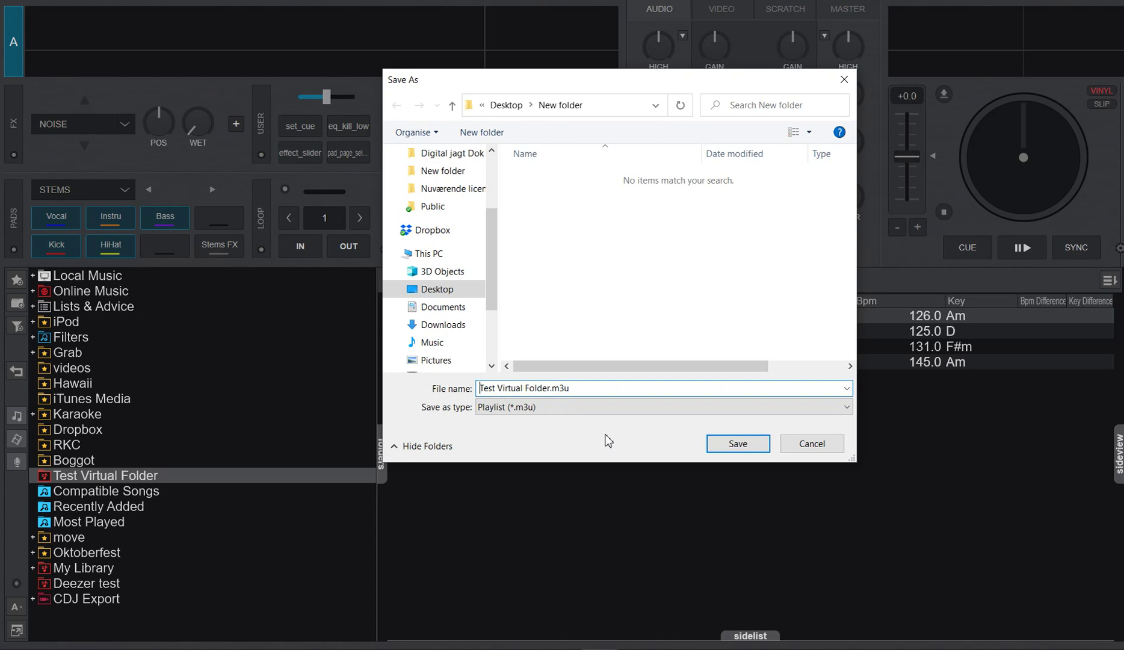
key(Right)
key(Delete)
key(Delete)
key(Delete)
key(Delete)
key(Delete)
key(Delete)
key(Delete)
key(Delete)
key(Delete)
key(Delete)
key(Delete)
key(Delete)
key(Delete)
key(Delete)
key(Delete)
click(738, 443)
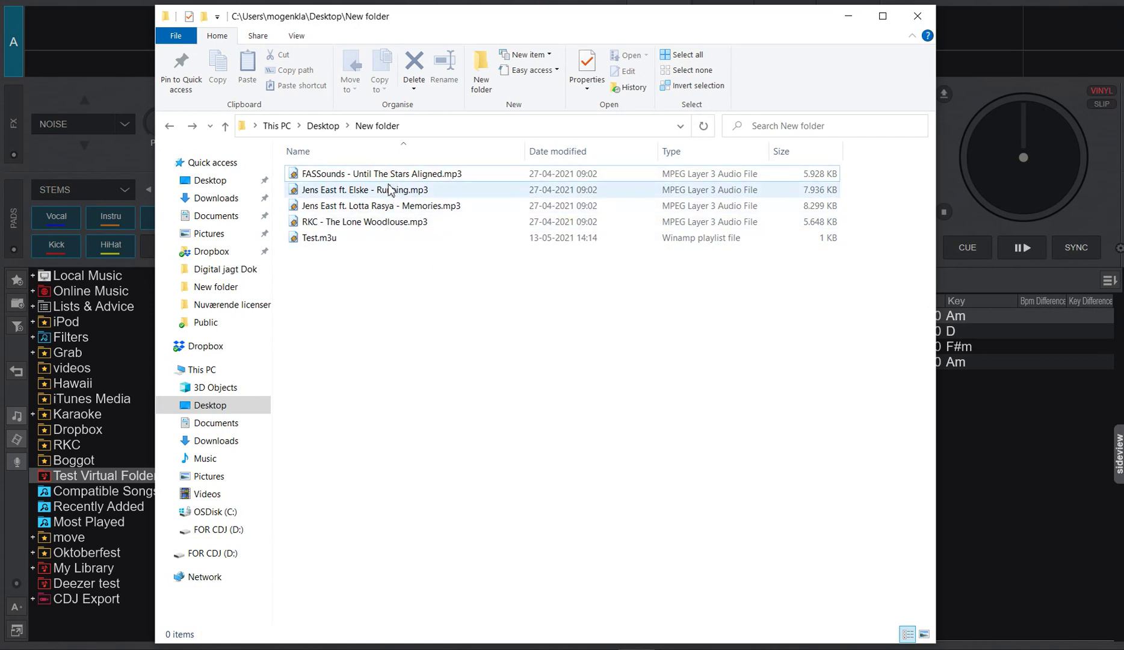
- Bring up the context menu for Test.m3u in the New folder
right_click(328, 240)
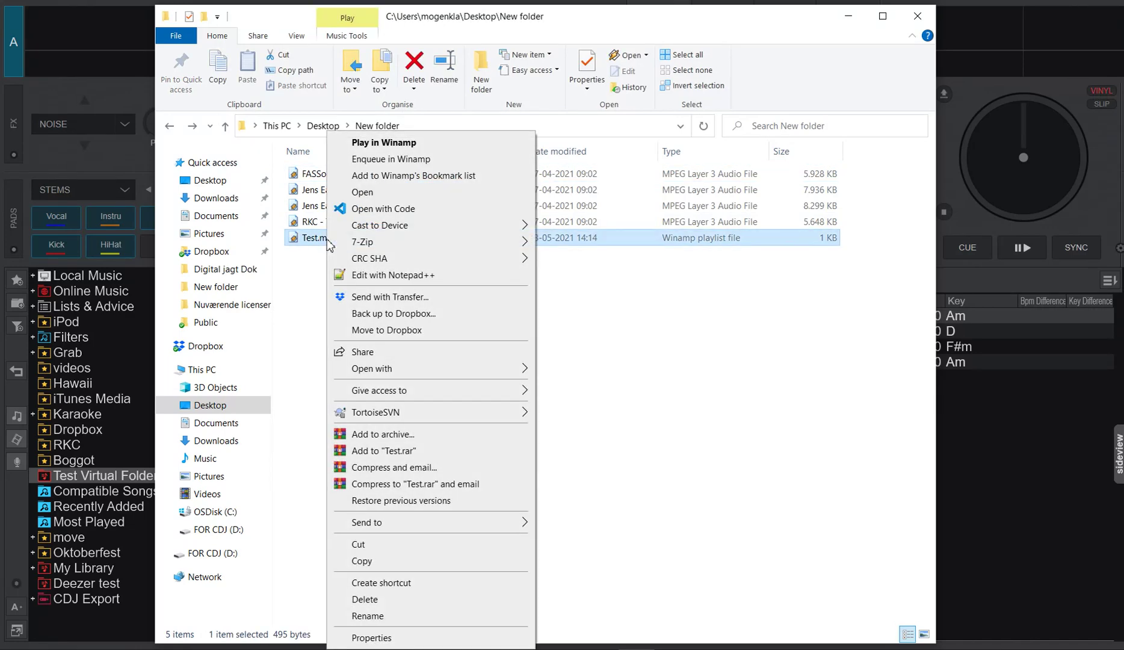
- Open Test.m3u in Notepad++ to view its #EXTVDJ entries and MP3 filenames
click(379, 275)
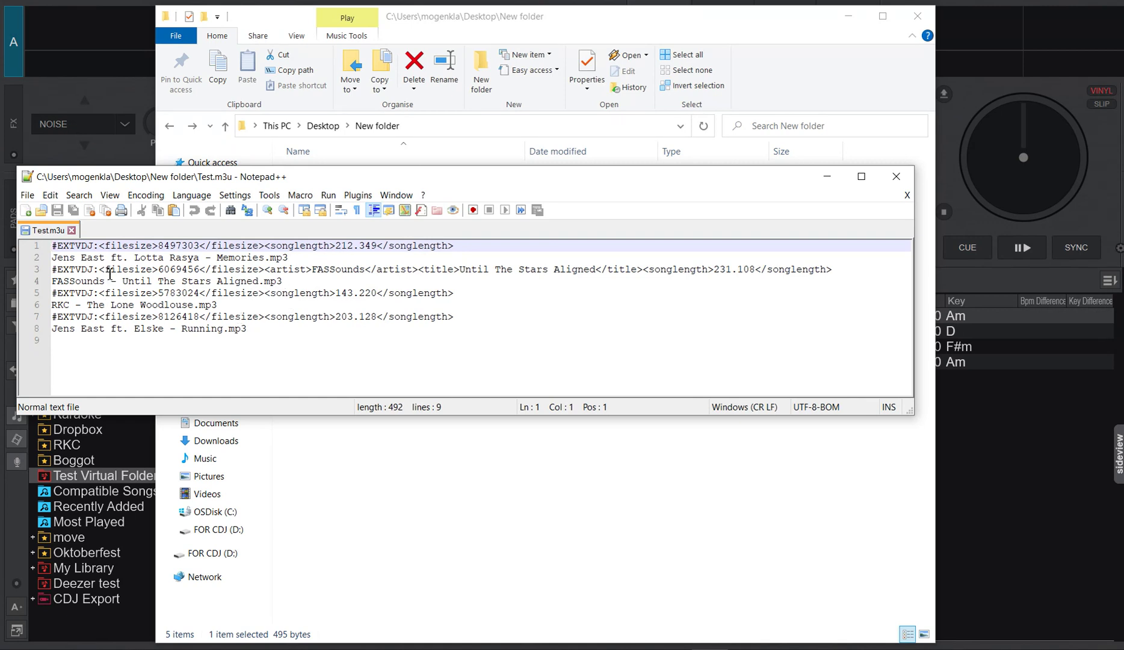
- Close Notepad++, play Test.m3u in Winamp, then stop and close Winamp
click(895, 176)
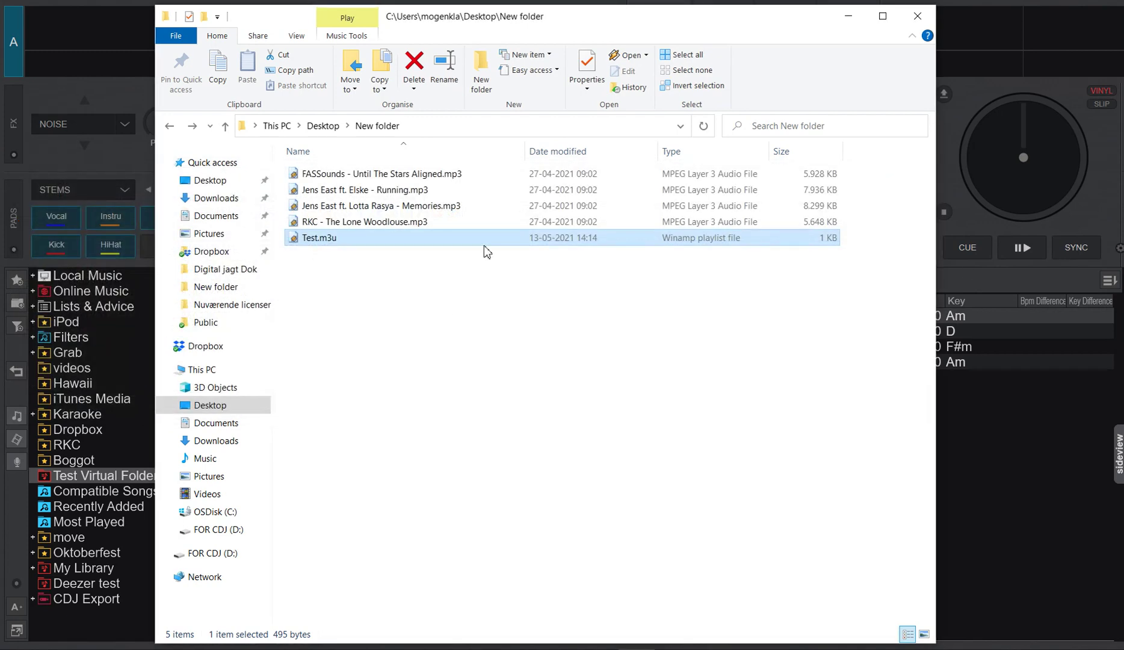
double_click(313, 239)
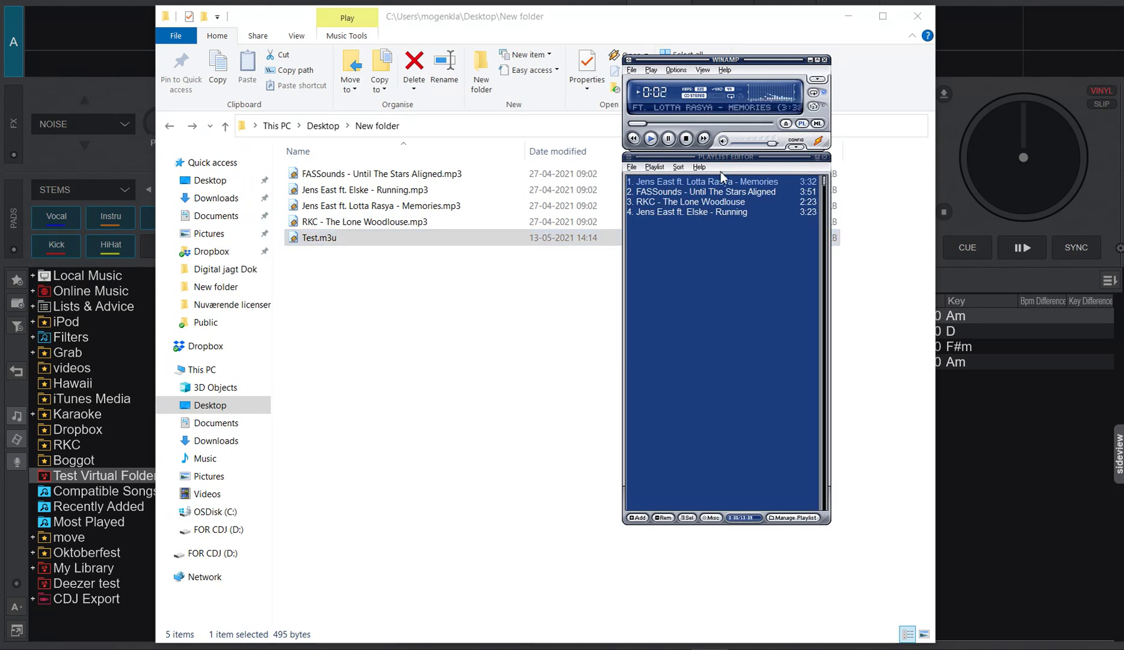
click(685, 139)
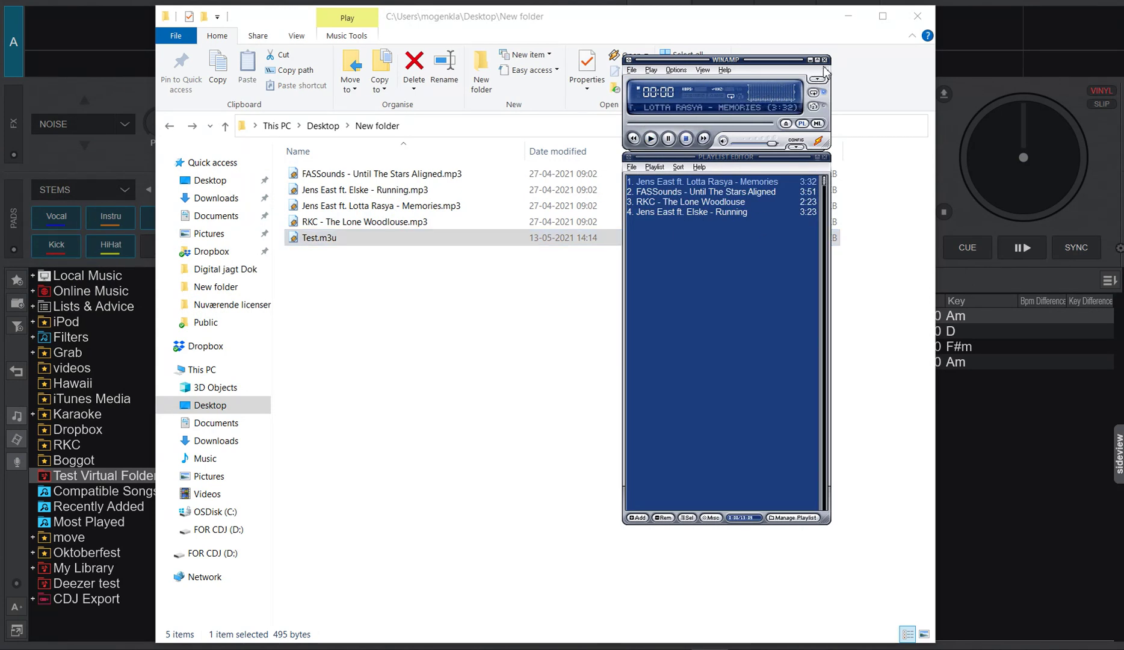
click(824, 59)
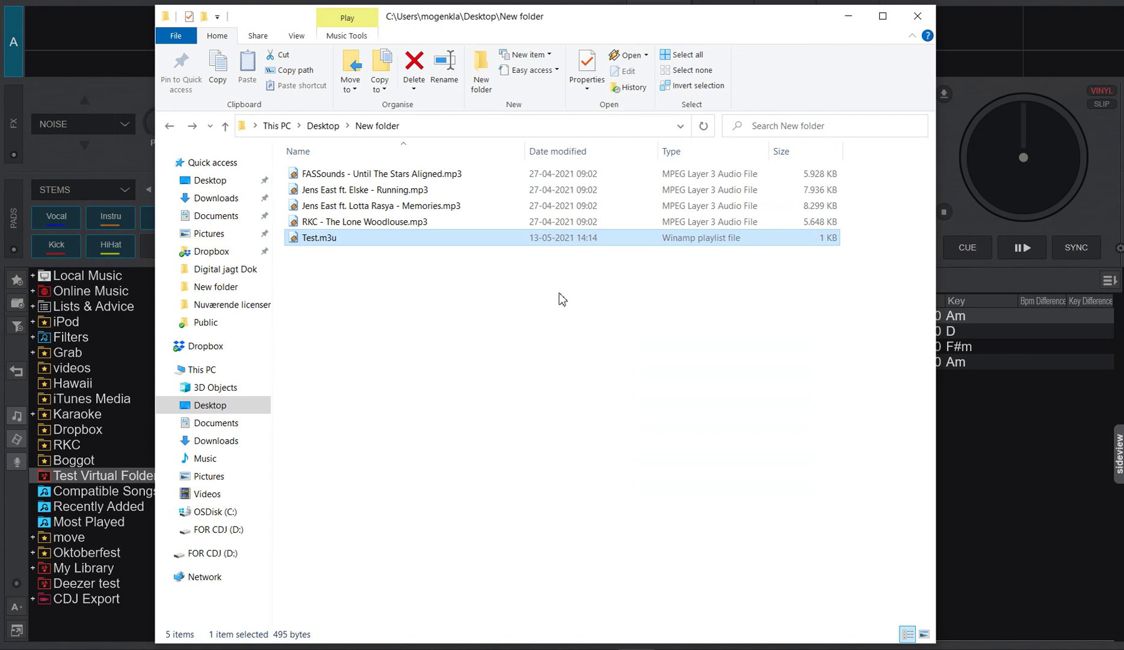
- Delete all five exported files from the New folder
click(443, 283)
key(ctrl+a)
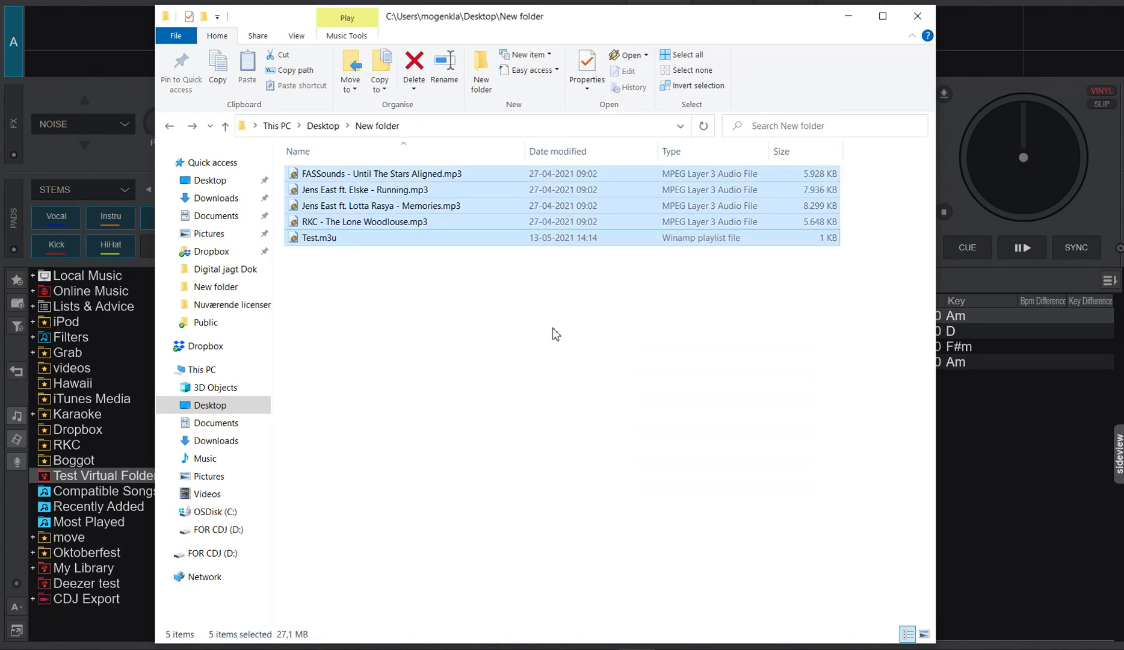
key(Delete)
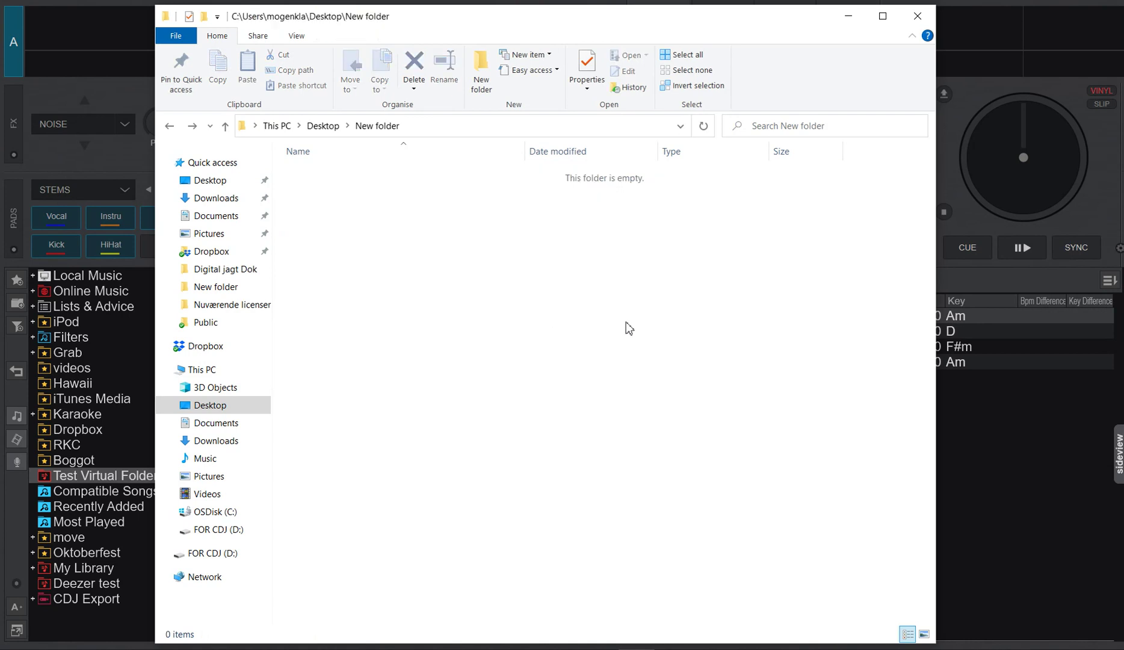
- Start a Playlist Only export of Test Virtual Folder back in VirtualDJ
click(11, 266)
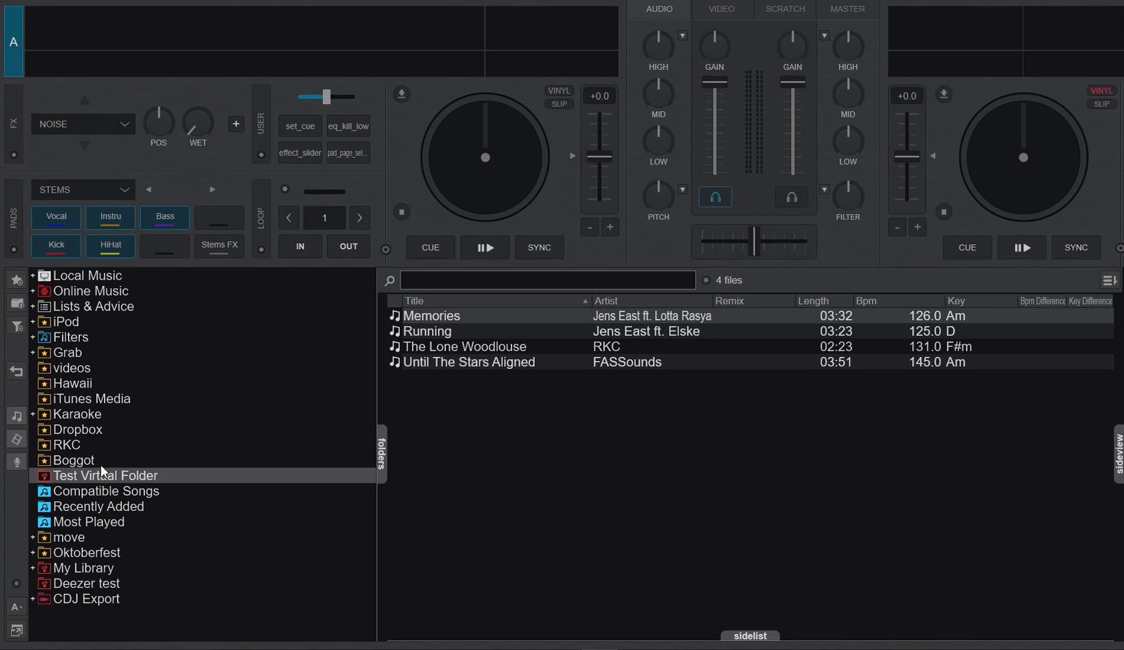
right_click(126, 476)
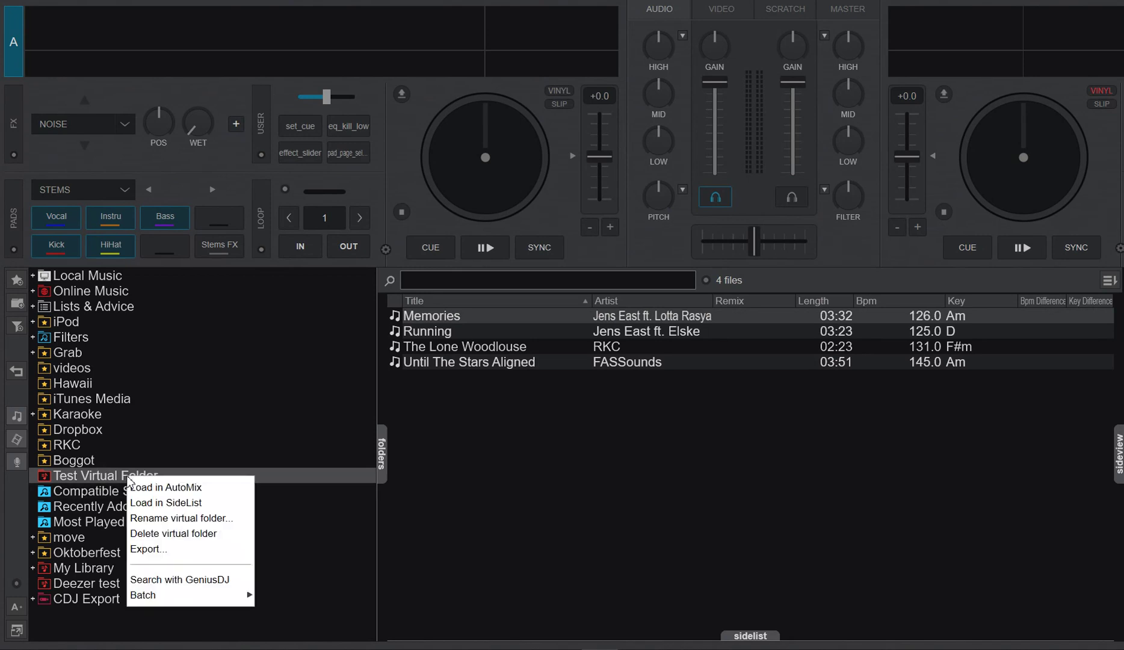
click(168, 549)
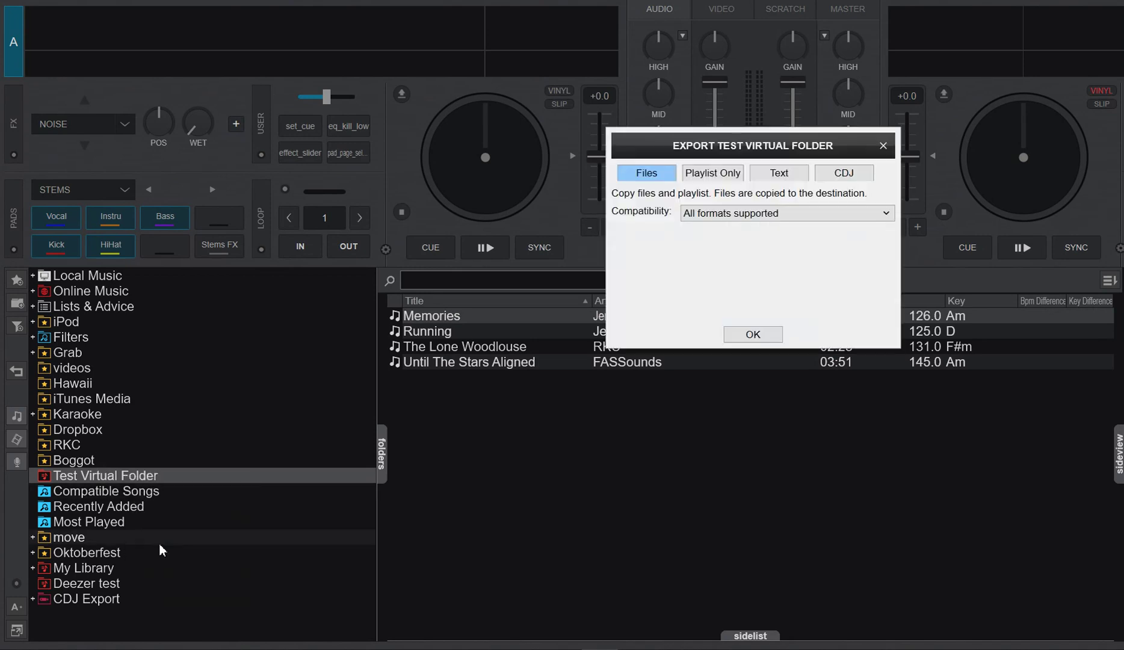
click(706, 174)
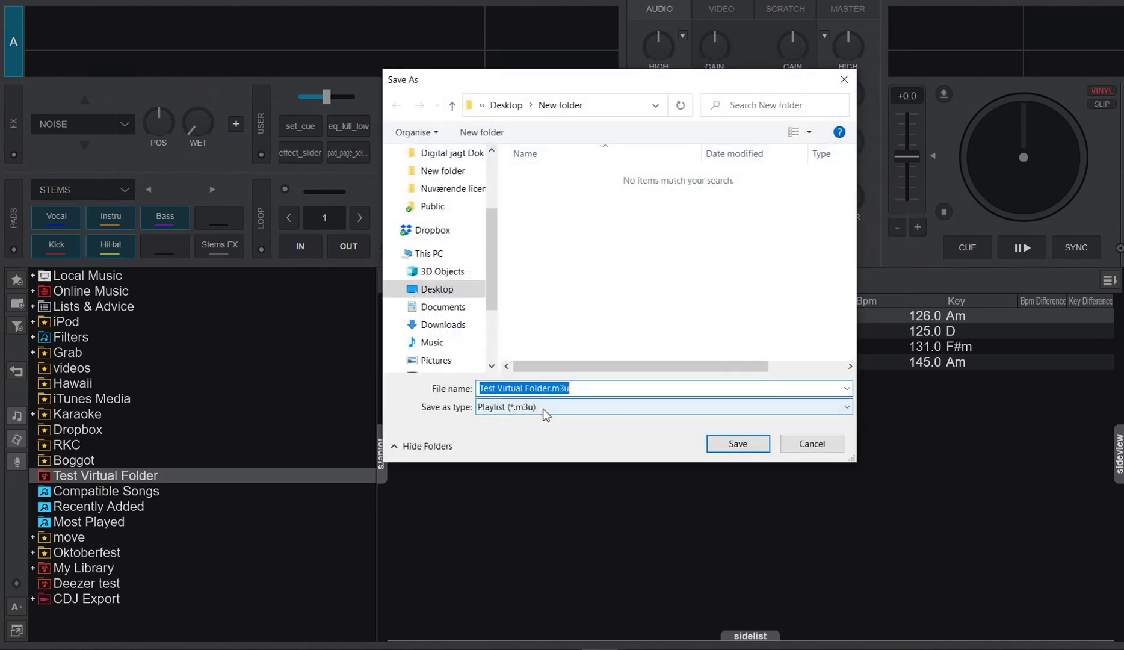
- Save the playlist as Test2.m3u in Desktop\New folder
click(549, 389)
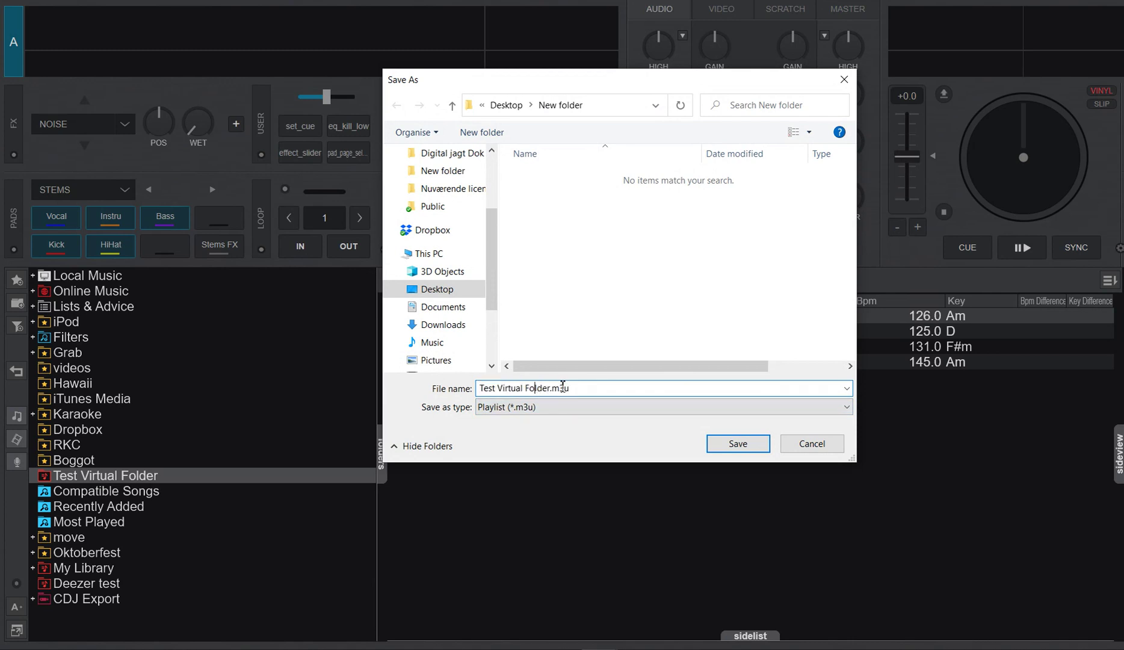
key(shift+Left)
key(shift+Left)
key(shift+Left)
key(shift+Left)
key(shift+Left)
key(shift+Left)
key(shift+Left)
key(shift+Left)
key(shift+Left)
key(shift+Left)
key(shift+Left)
key(shift+Left)
key(shift+Left)
key(shift+Left)
key(shift+Left)
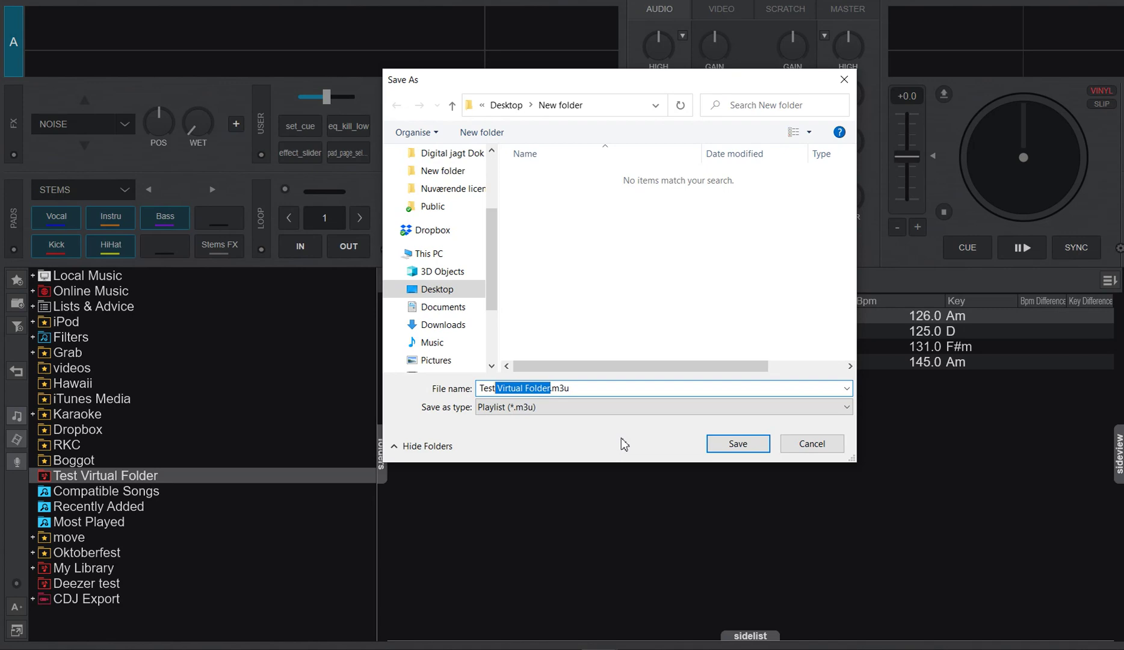
text(2)
click(734, 441)
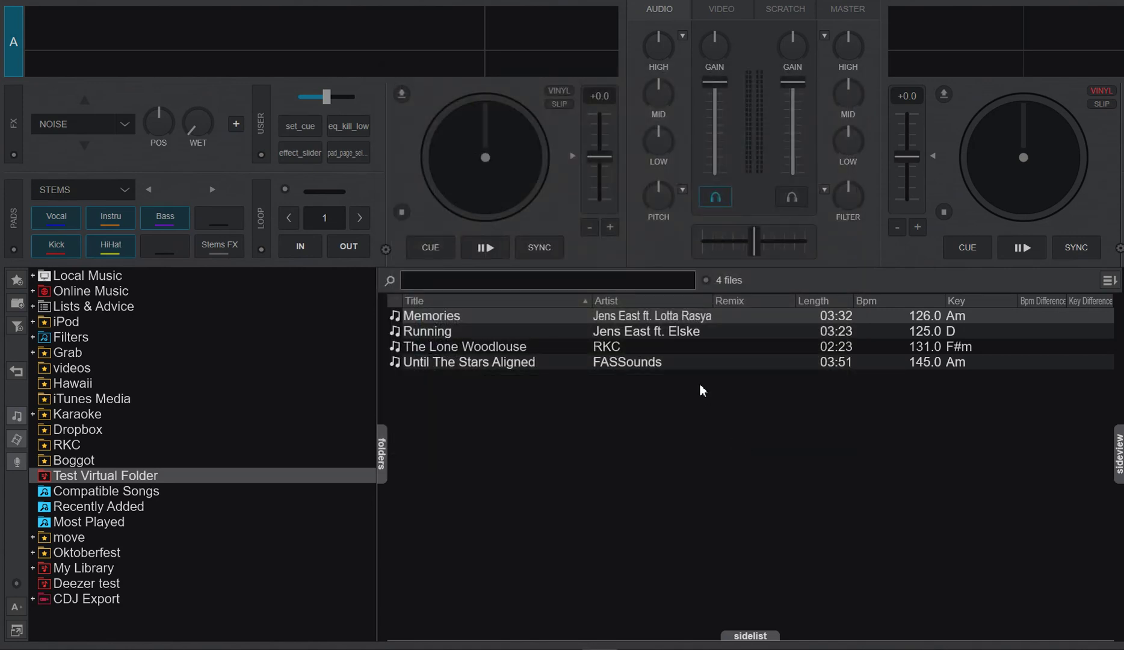
- Load Test2.m3u's four tracks in Winamp, stop and close it, then bring up the file's context menu
key(alt+Tab)
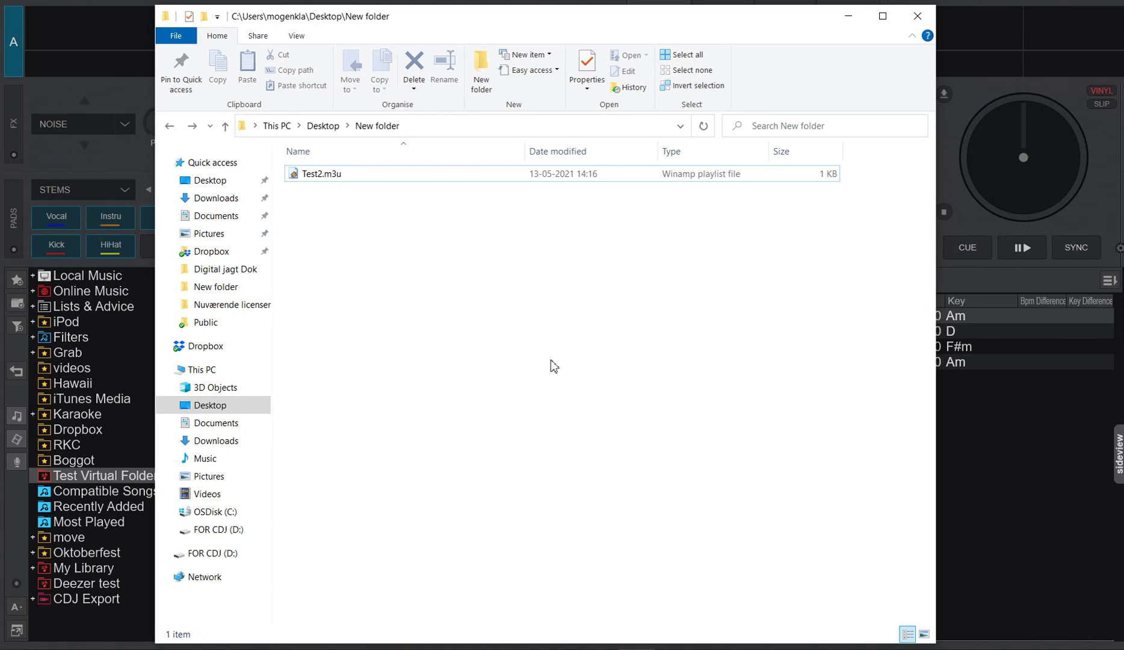
click(325, 176)
click(299, 177)
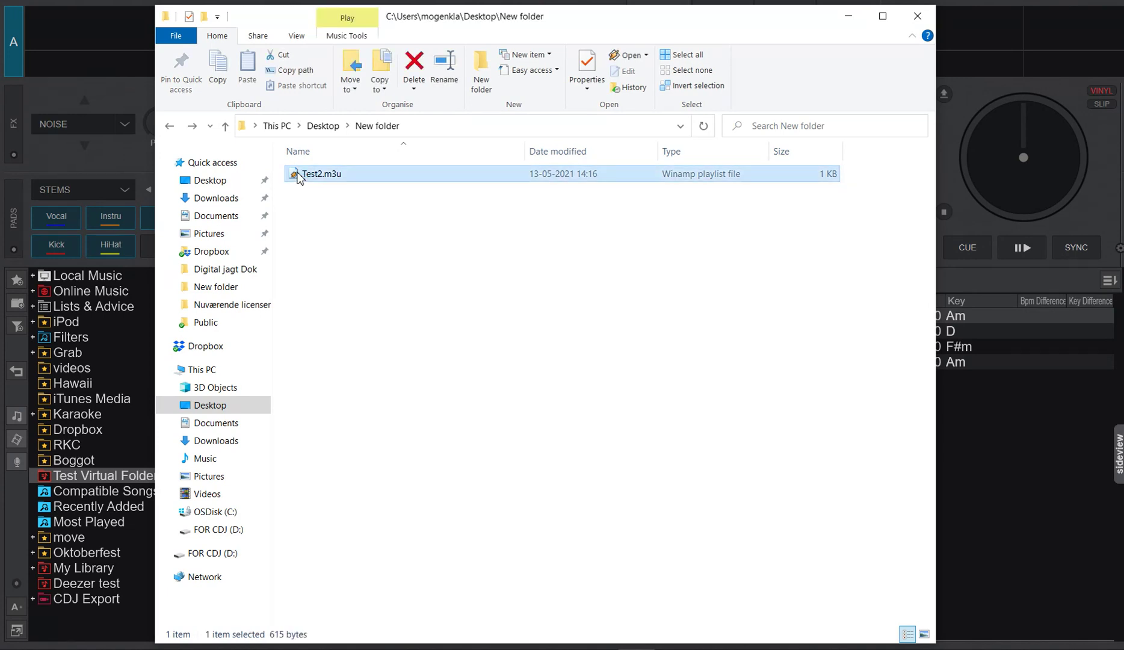
double_click(299, 176)
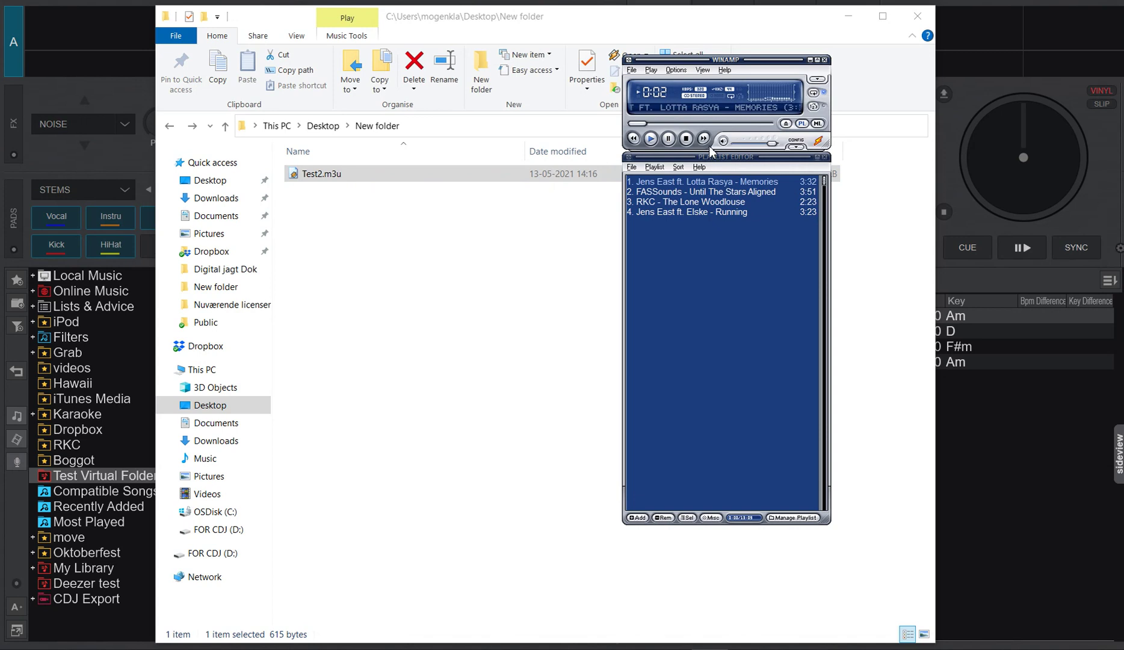
click(686, 139)
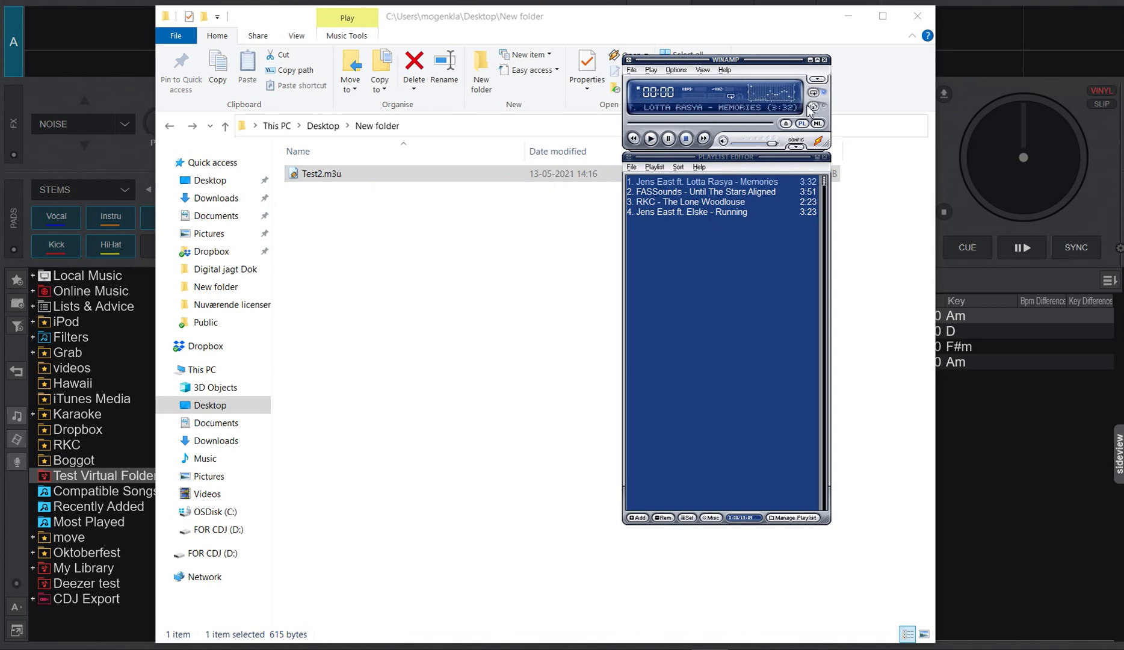
click(825, 60)
right_click(368, 180)
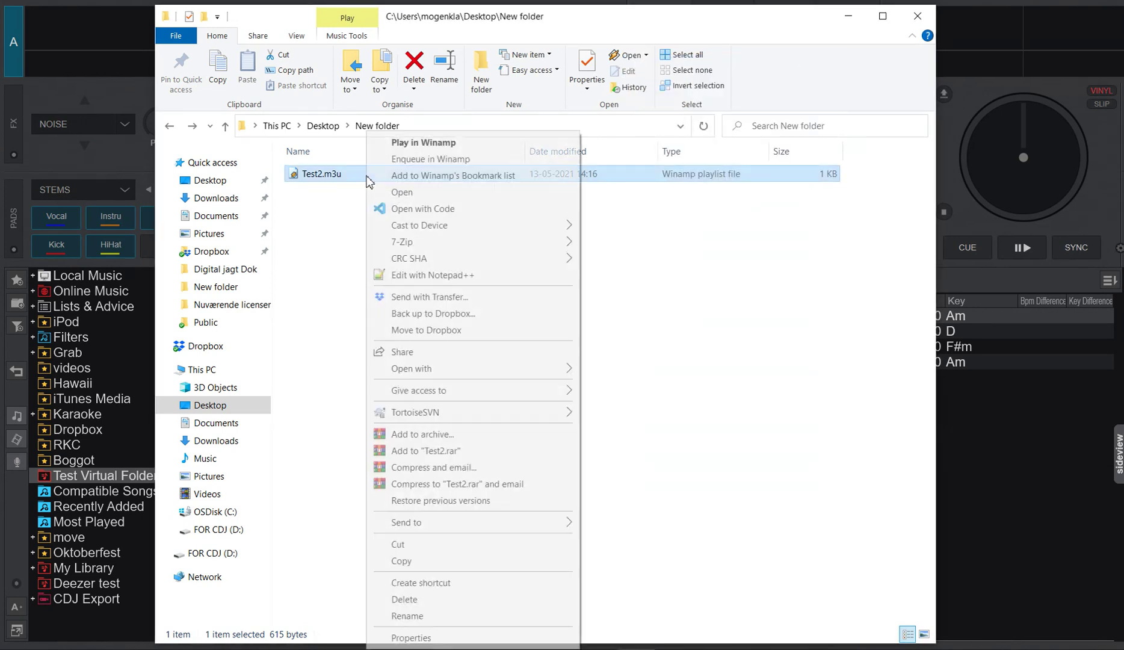
- View Test2.m3u in Notepad++, showing #EXTVDJ lines with absolute MP3 paths
click(452, 275)
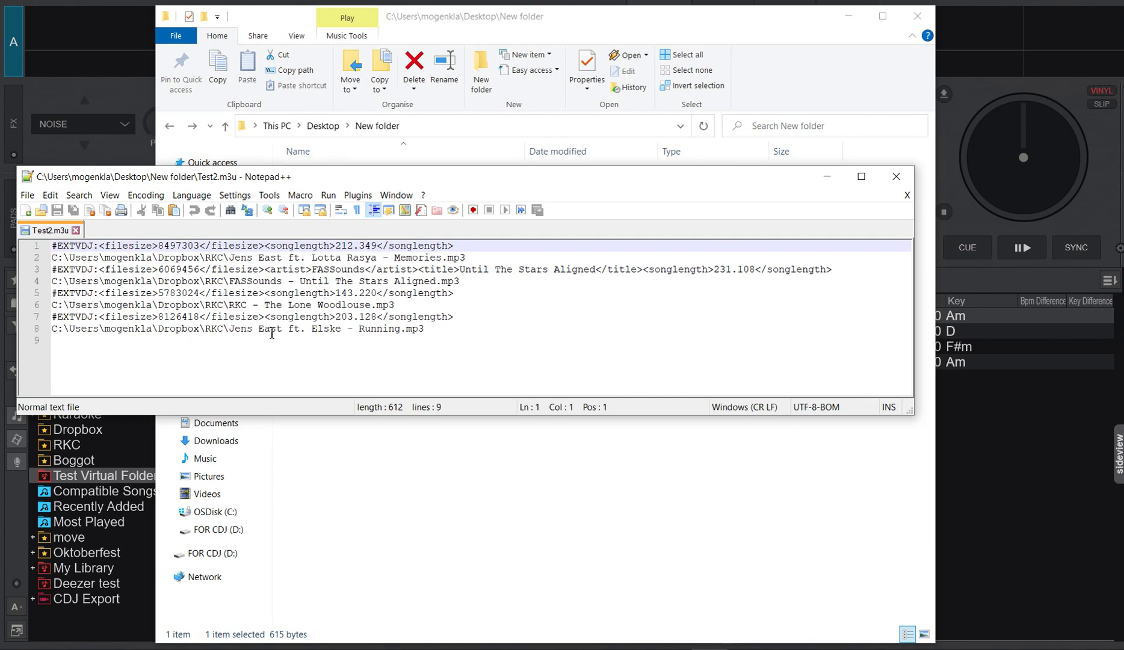
- Close Notepad++, delete Test2.m3u from the New folder, and return to VirtualDJ
click(901, 186)
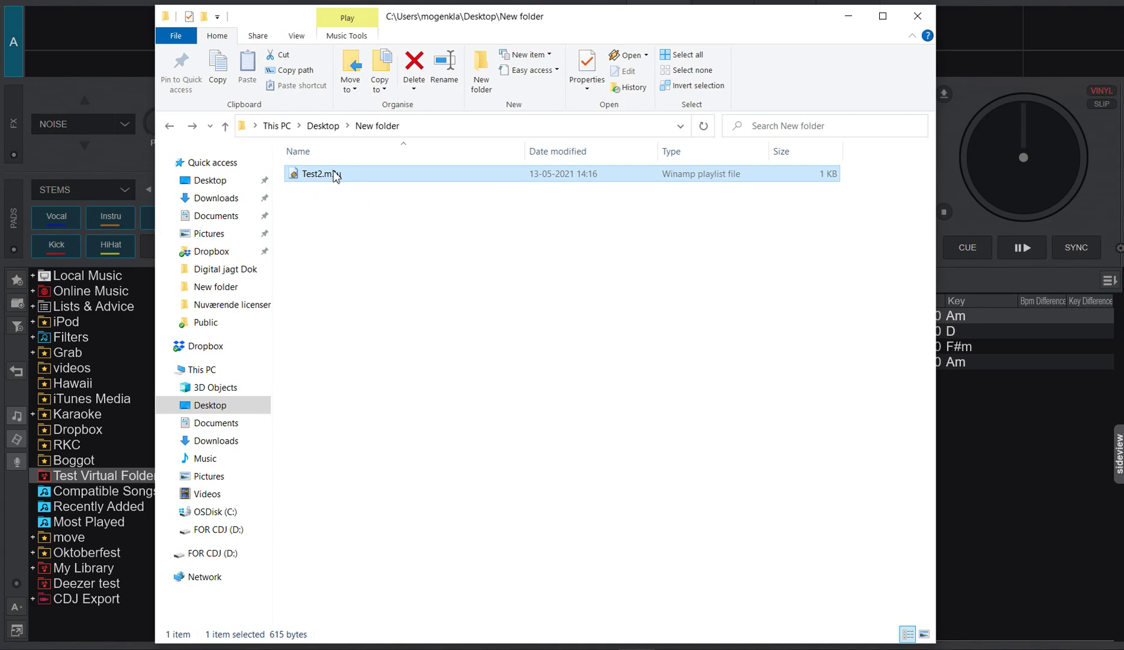
mouse_move(336, 175)
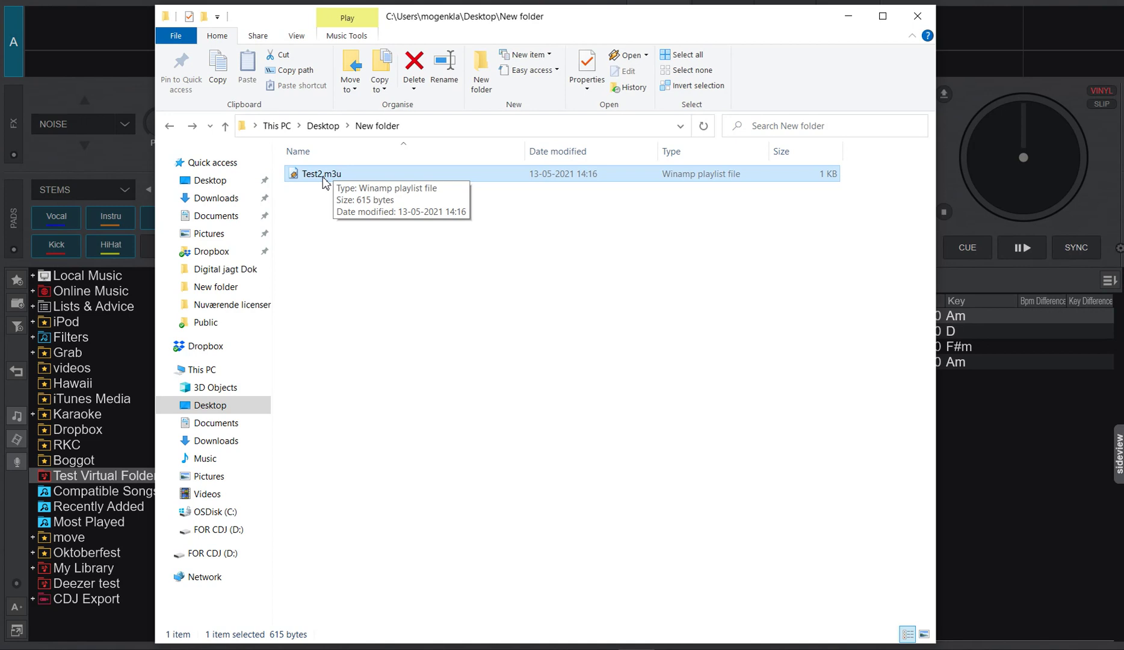
click(313, 210)
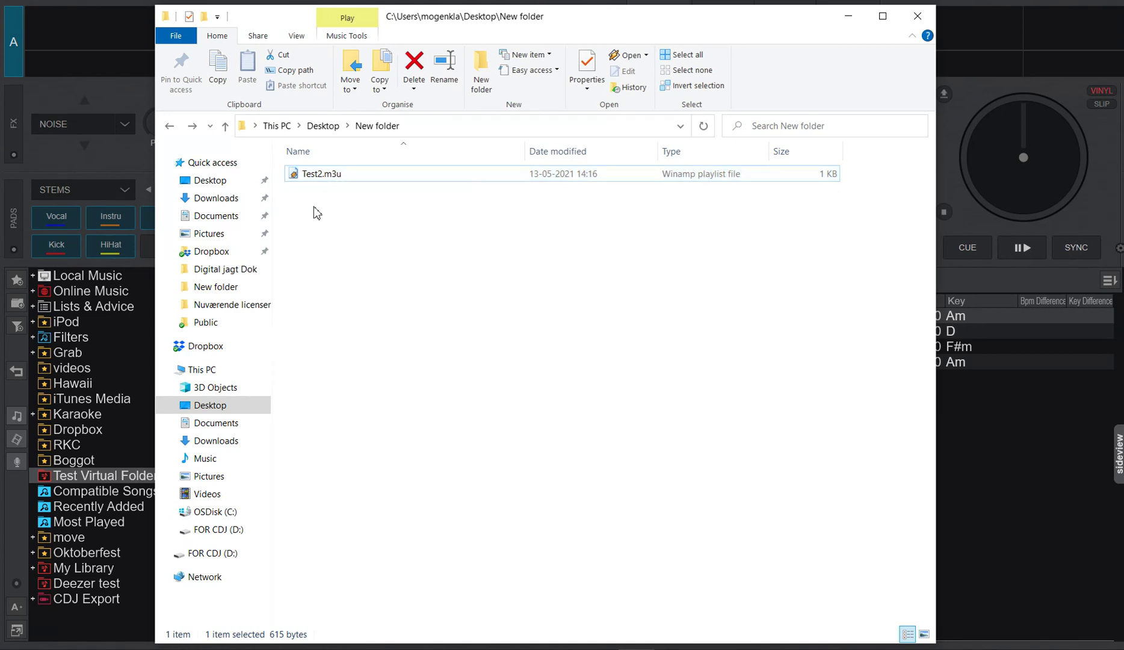
click(314, 181)
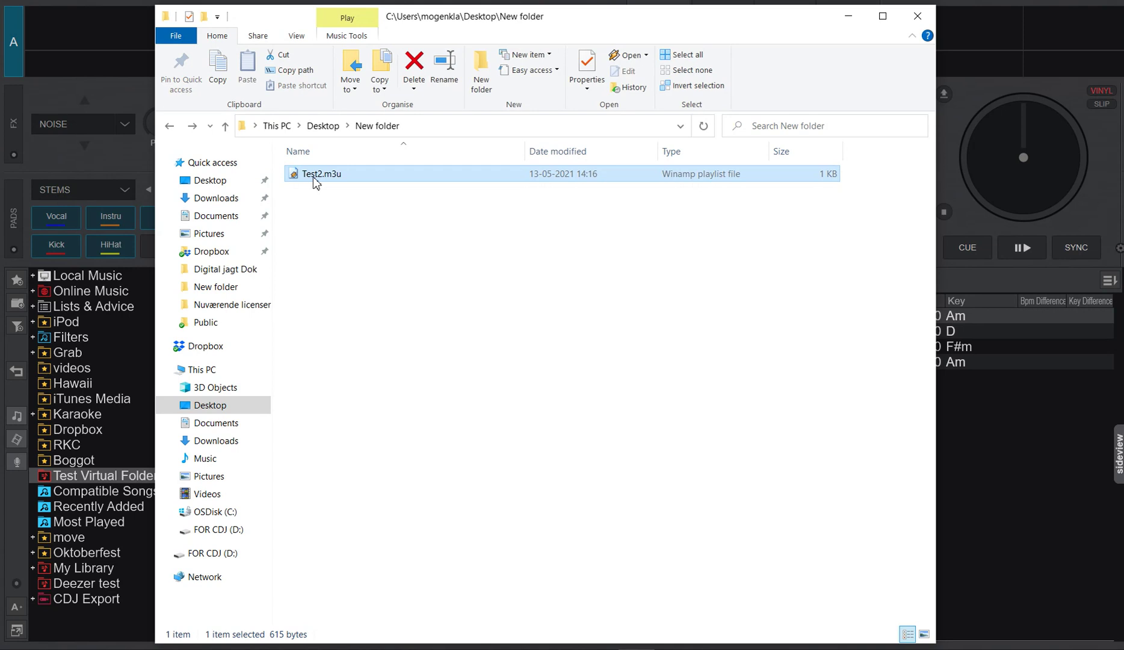
key(Delete)
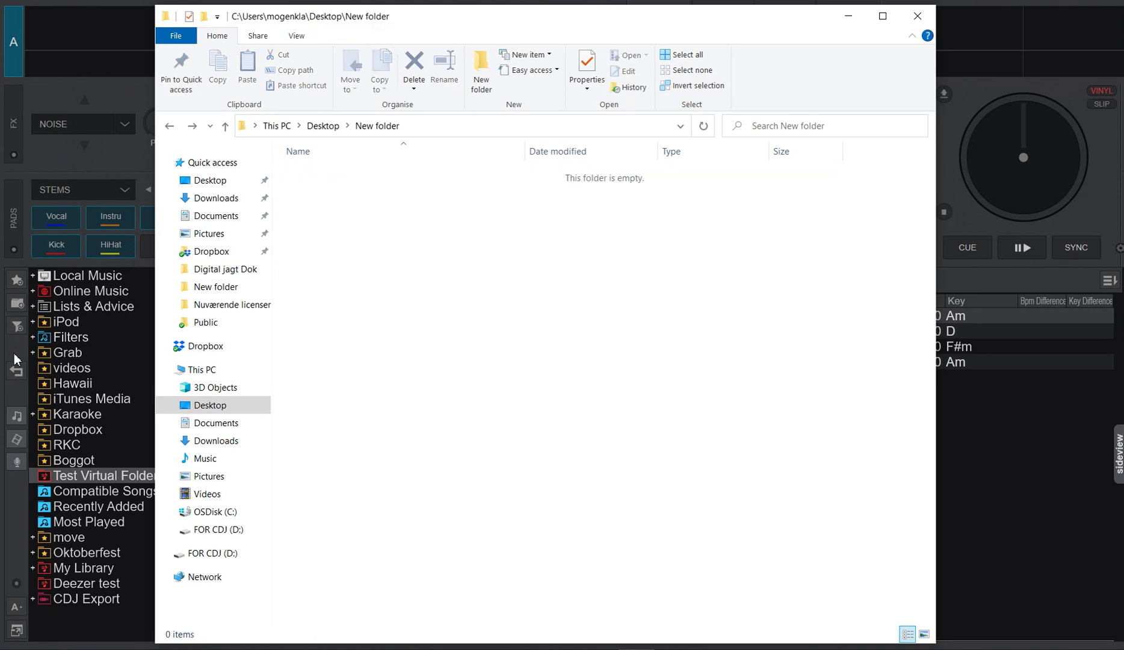
click(14, 358)
- Set up a Text export of Test Virtual Folder with the CSV File (.csv) format
right_click(131, 479)
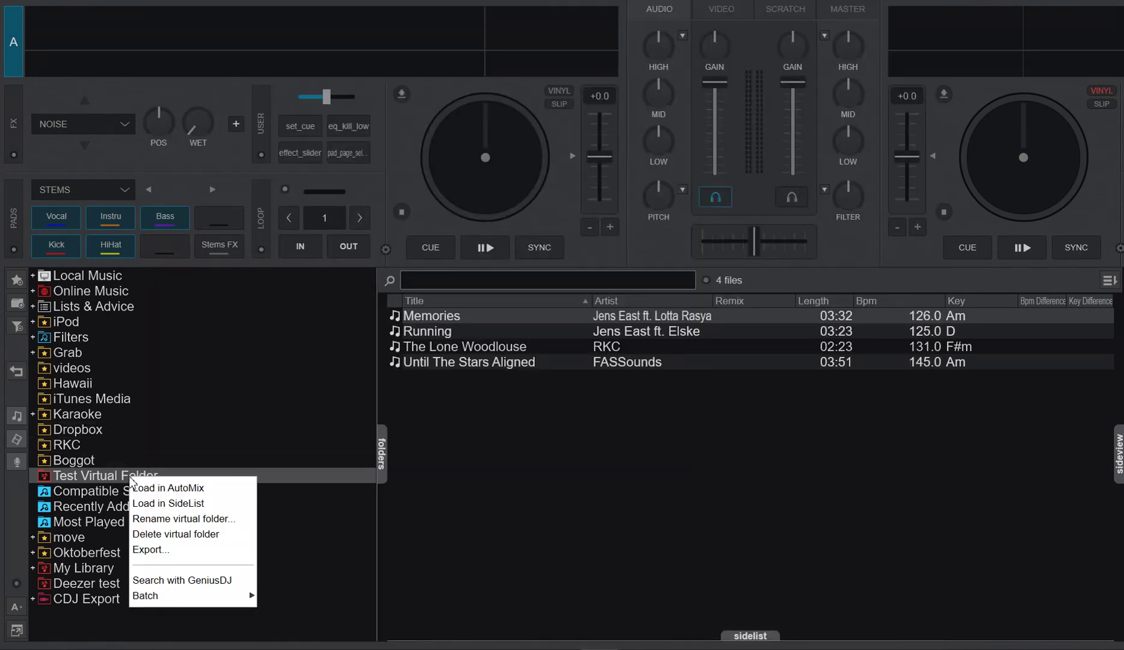
click(159, 553)
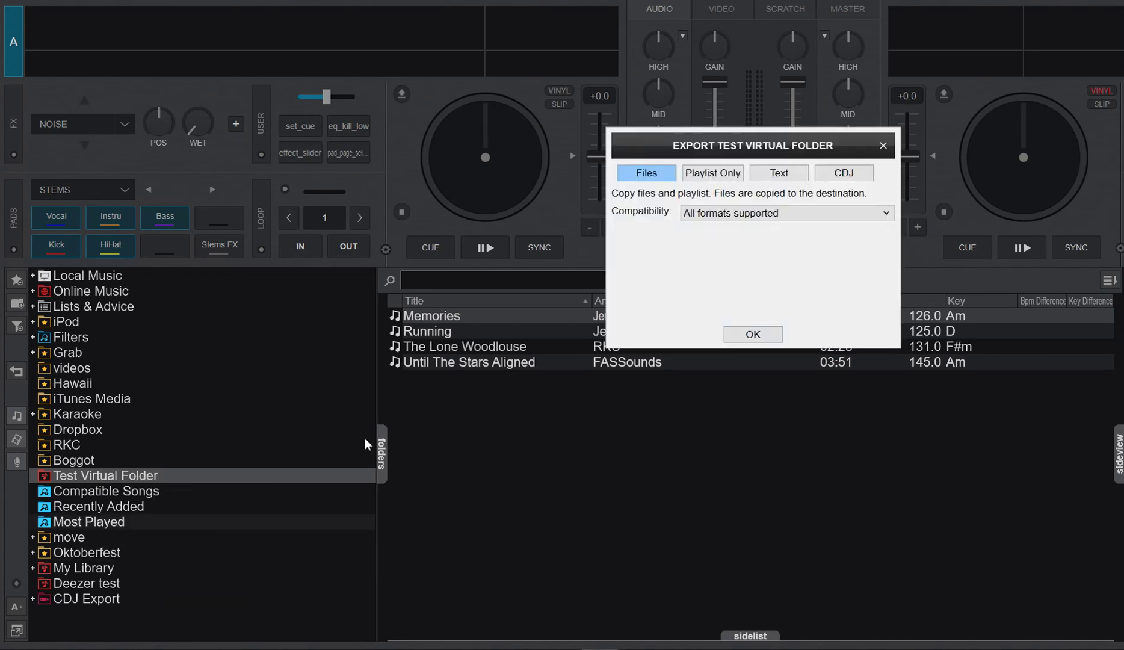
click(777, 174)
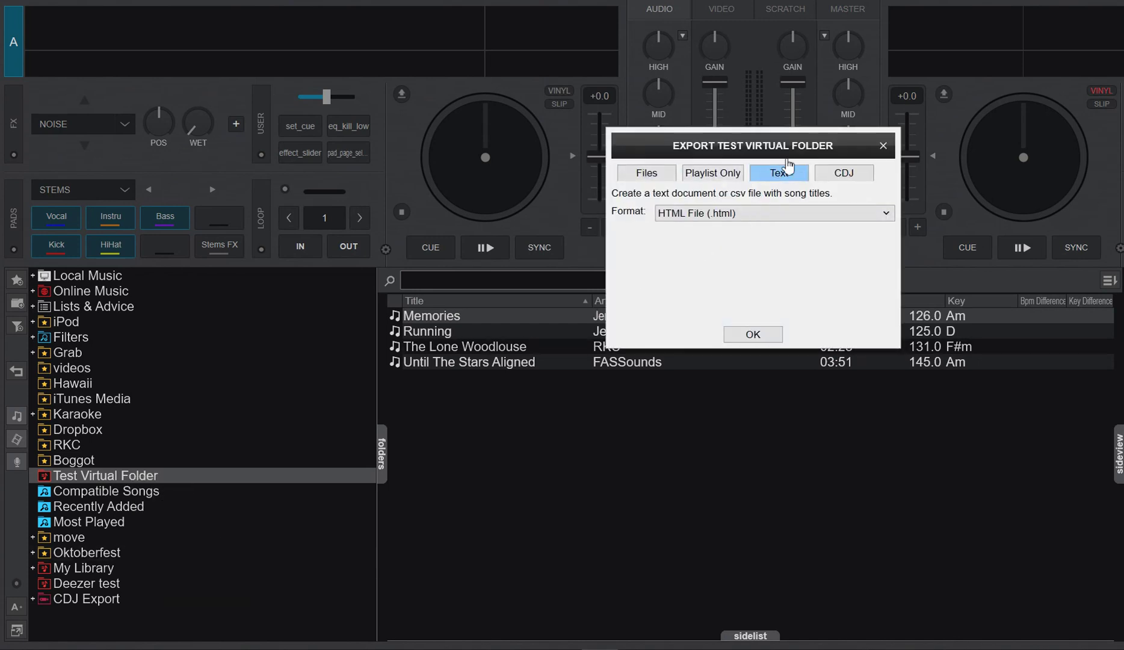
drag(782, 146, 614, 68)
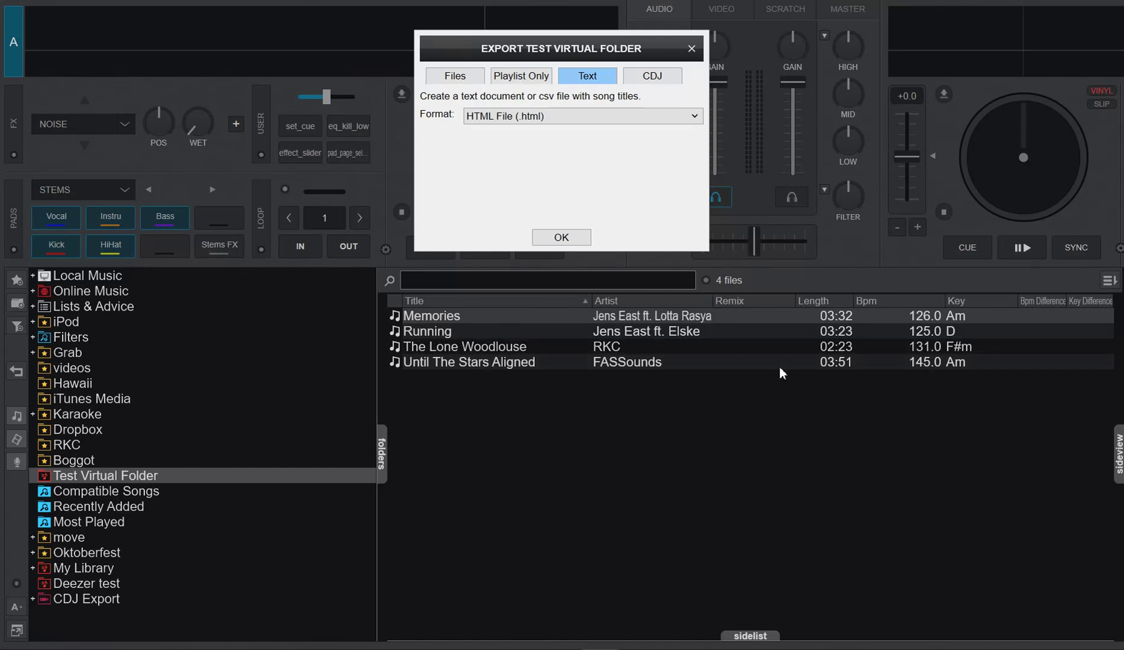
click(695, 118)
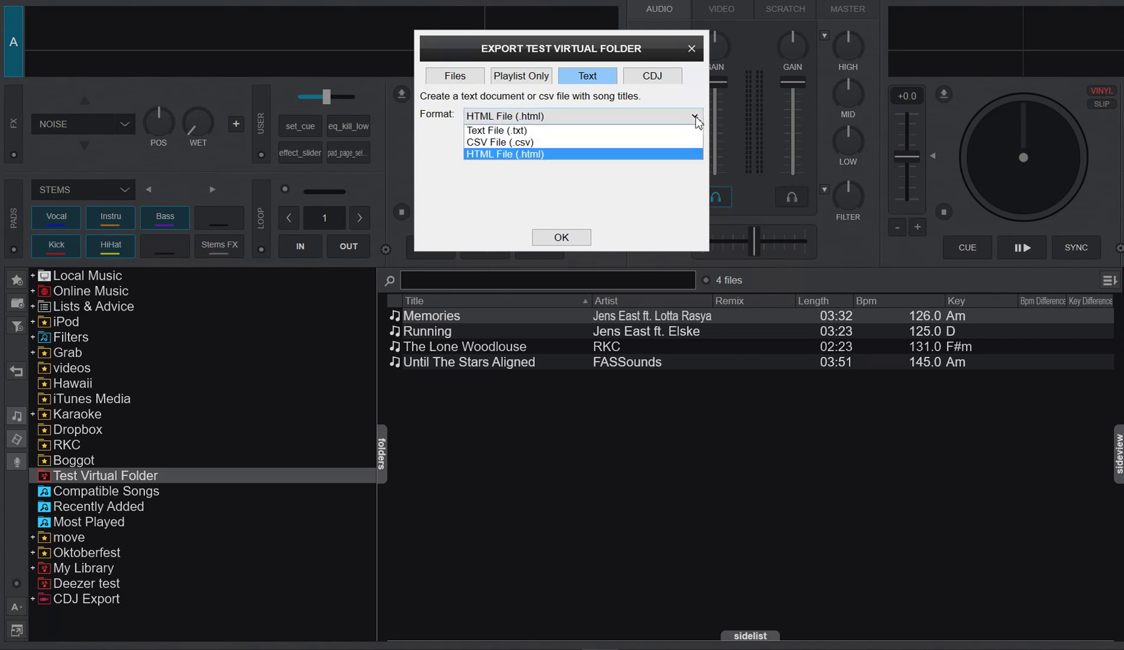
click(562, 144)
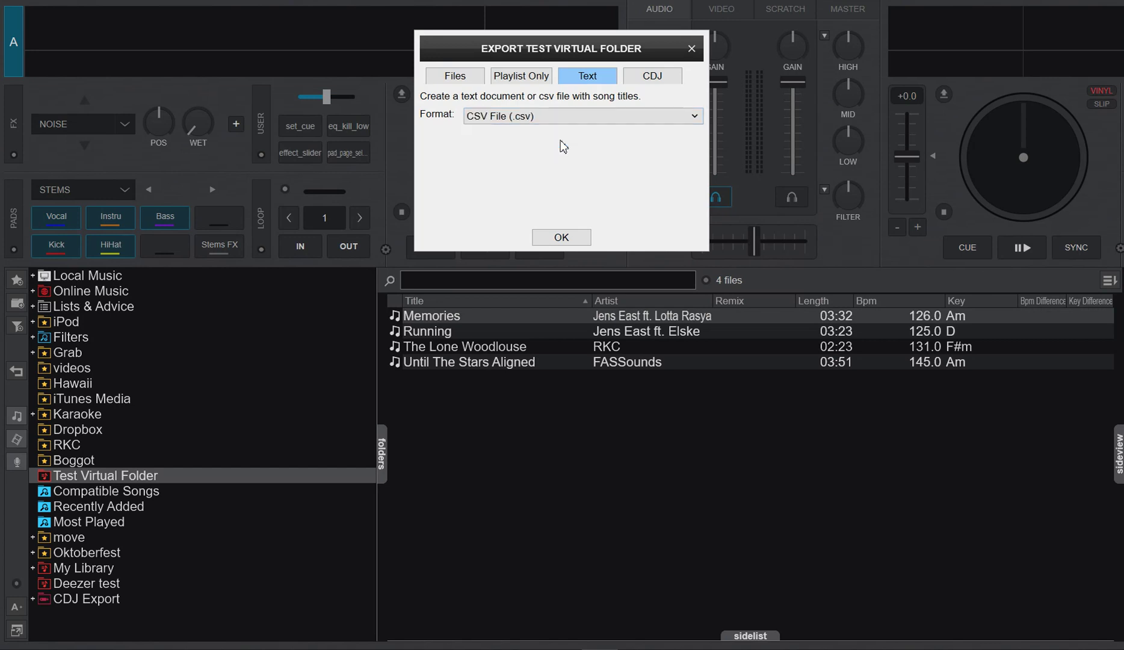
click(561, 238)
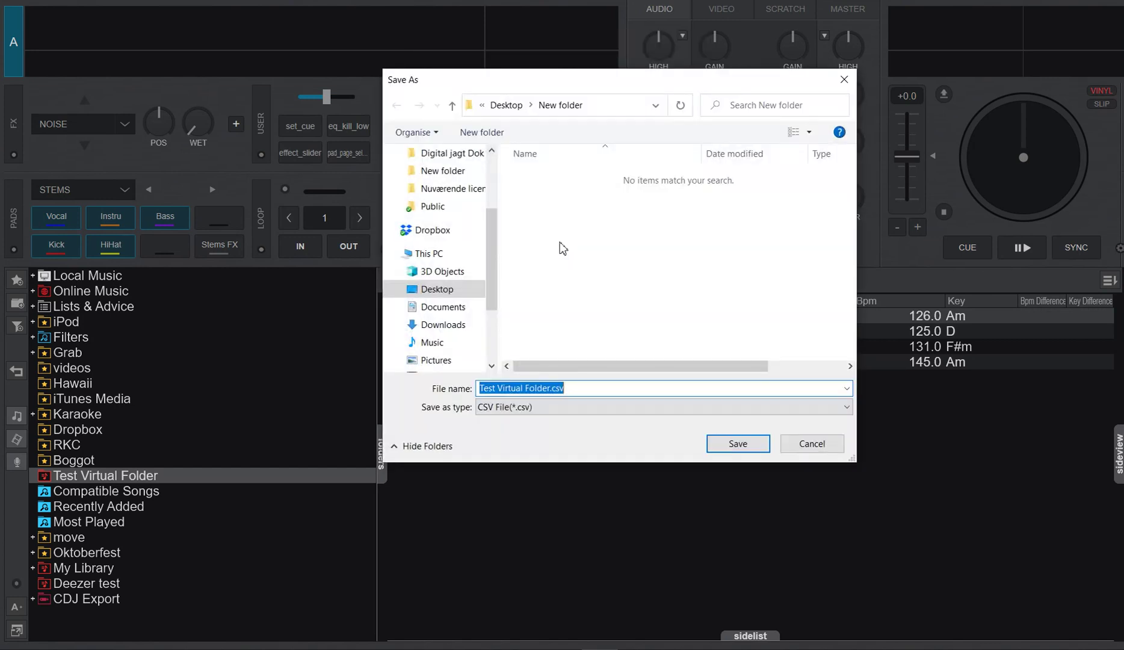
- Change the export file name to Test3 in New folder
click(561, 388)
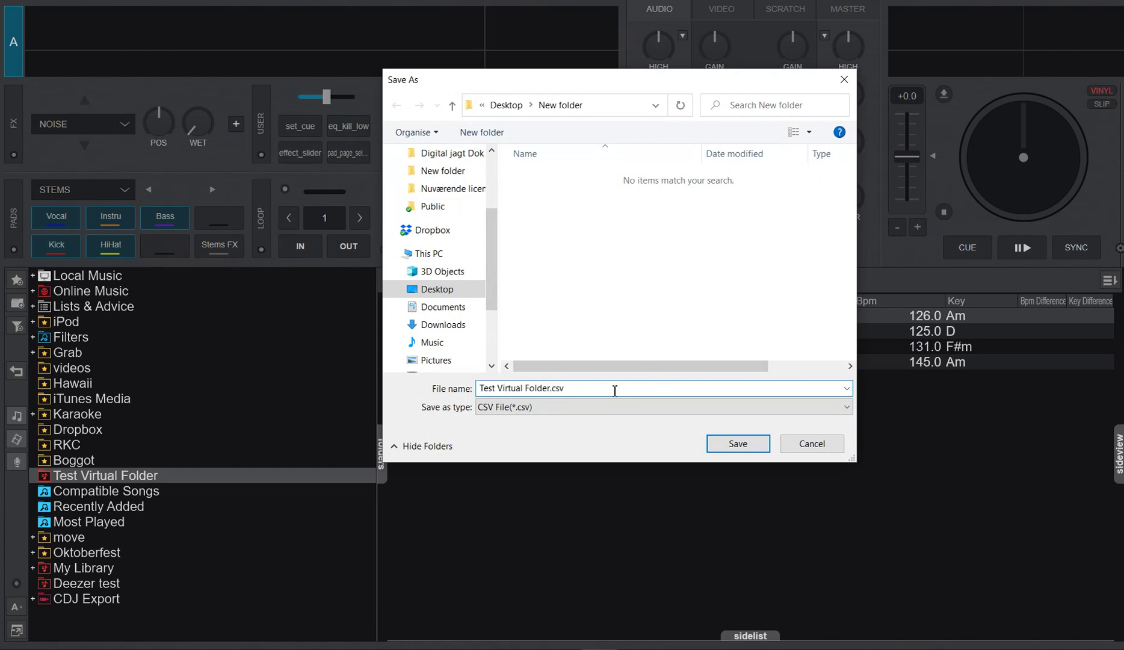
key(shift+Home)
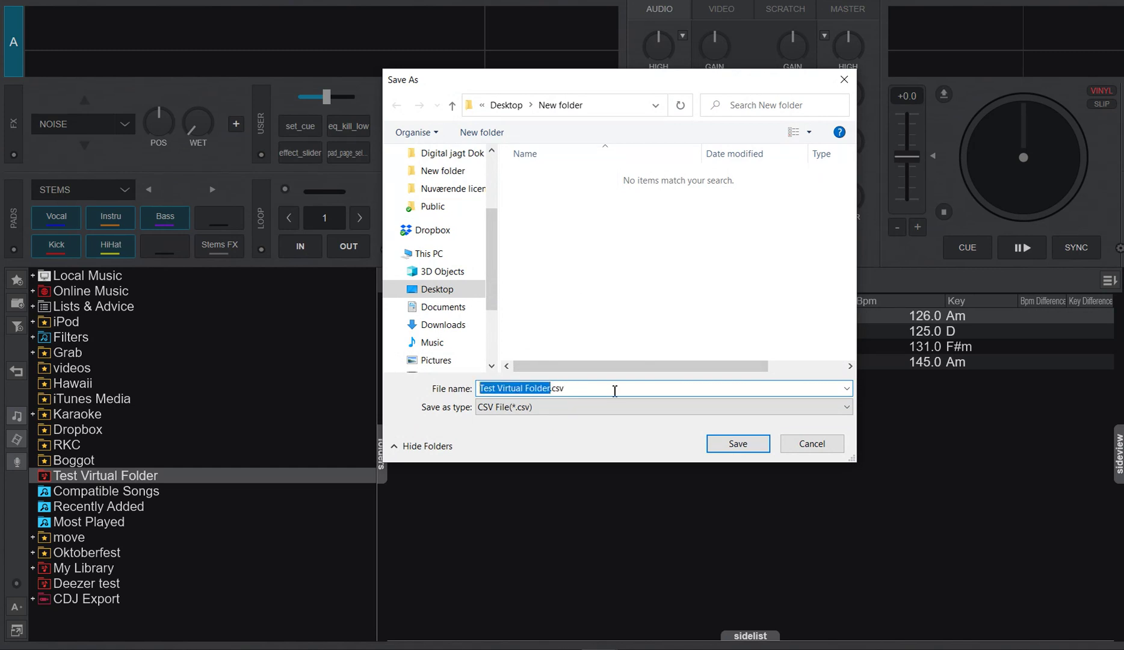
text(Test3)
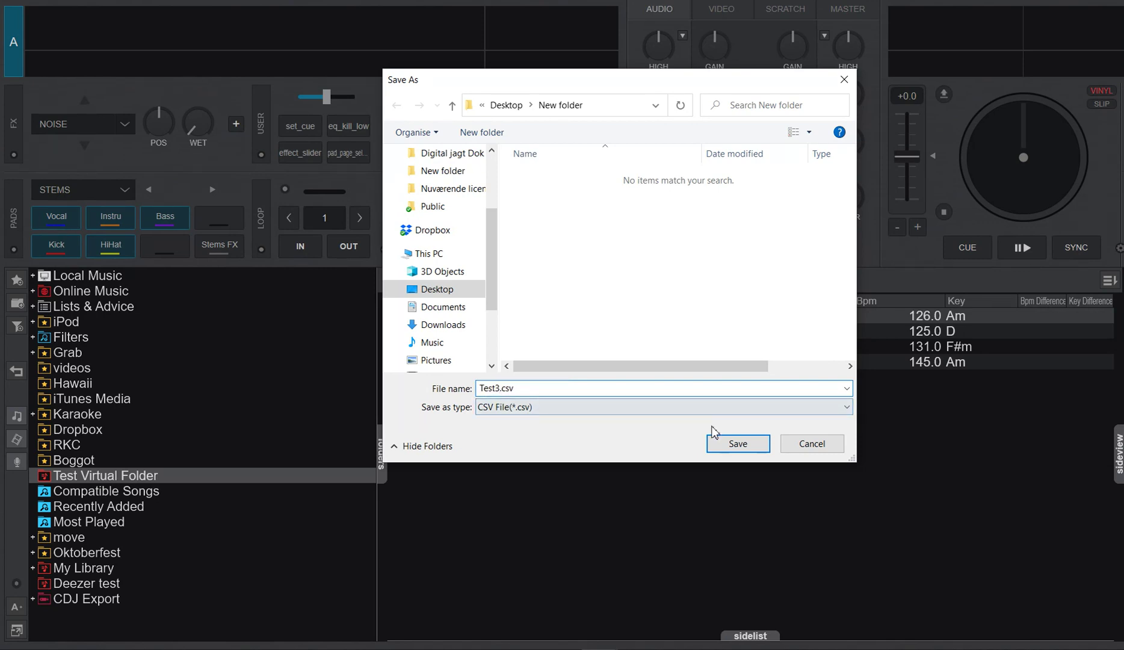
- Save Test3.csv, then open it in Excel from File Explorer's New folder
click(734, 444)
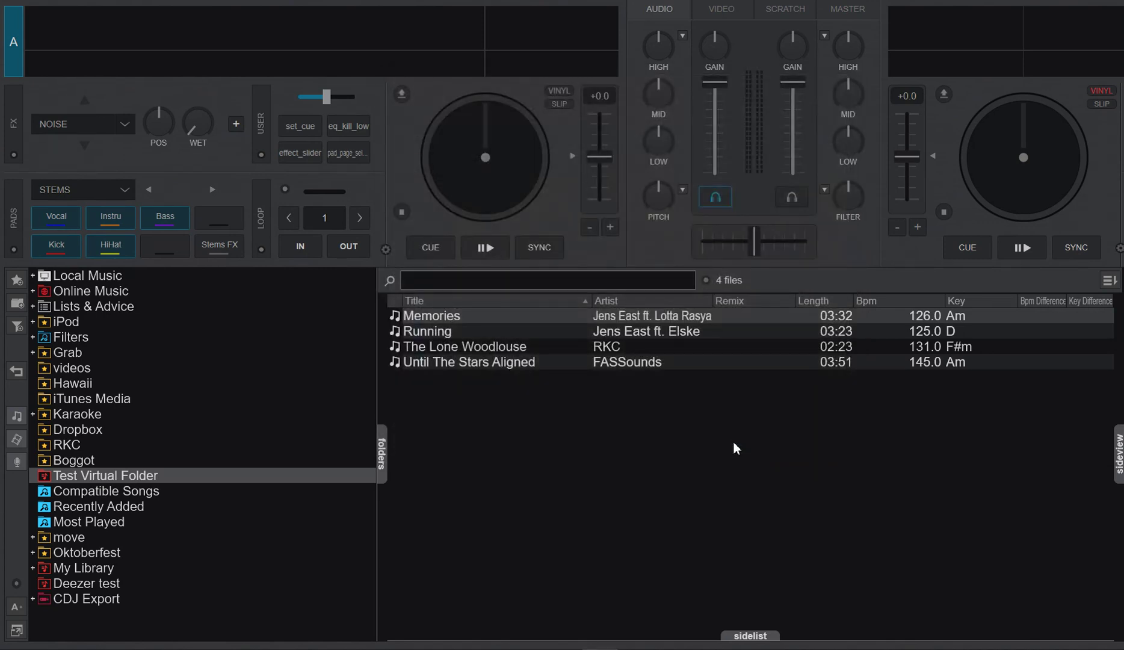
key(super+Tab)
key(Escape)
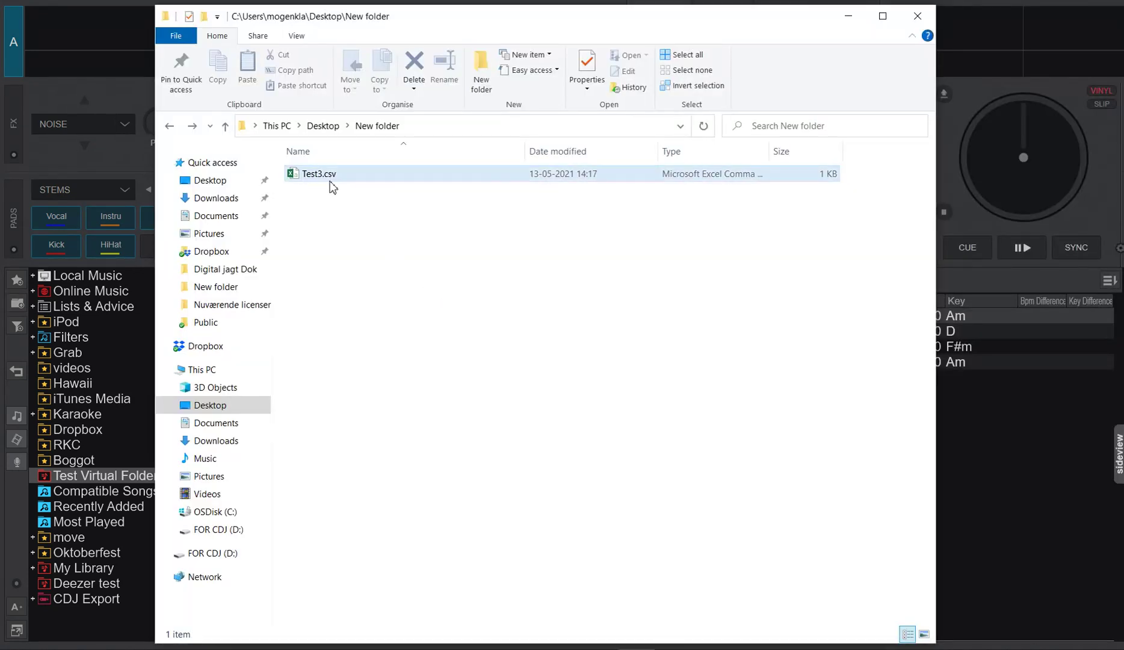
double_click(296, 180)
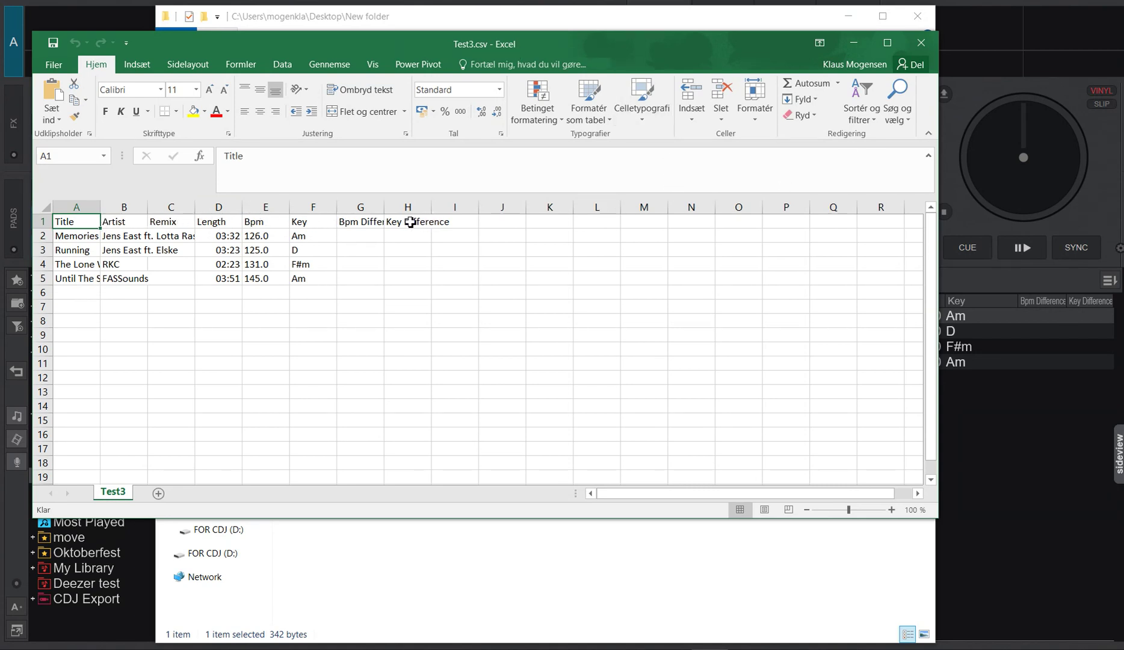
- Compare Test3.csv's columns in Excel with VirtualDJ's Test Virtual Folder track list
click(962, 283)
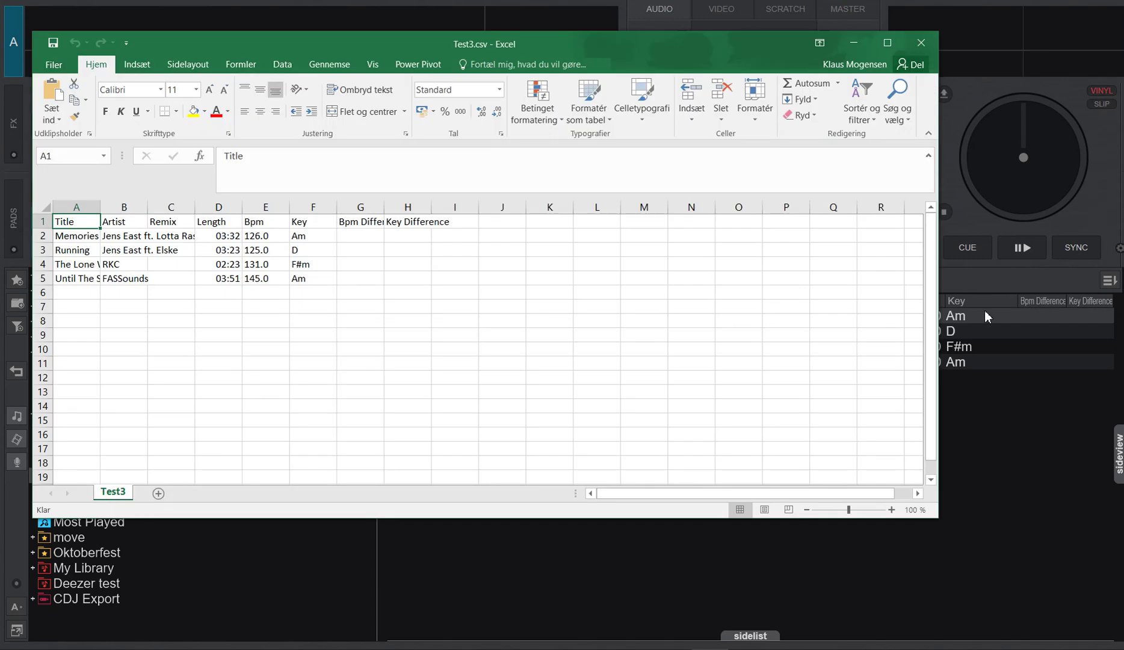
key(alt+Tab)
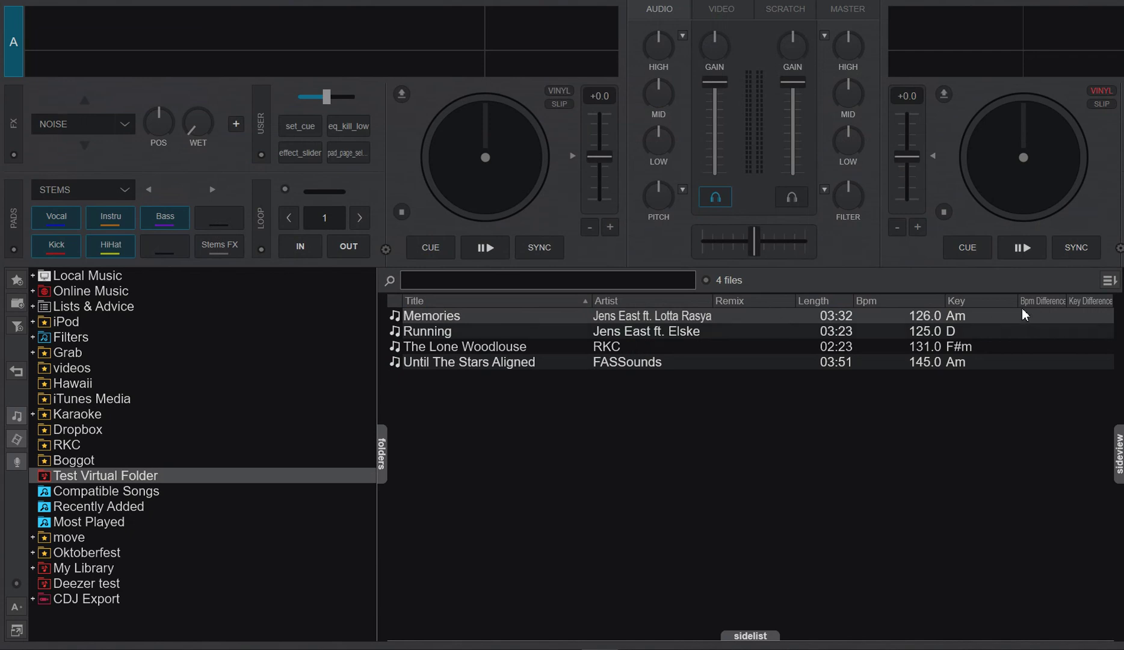
- Check the browser's visible columns, then close the Excel window showing Test3.csv
right_click(1003, 298)
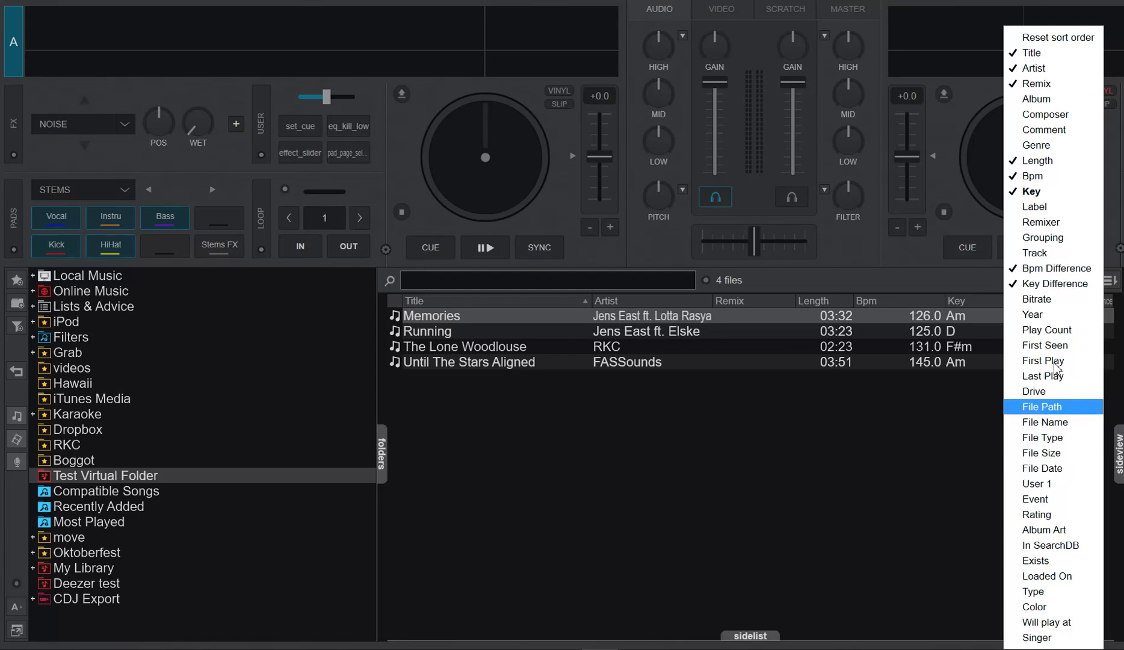
key(alt+Tab)
key(alt+Tab)
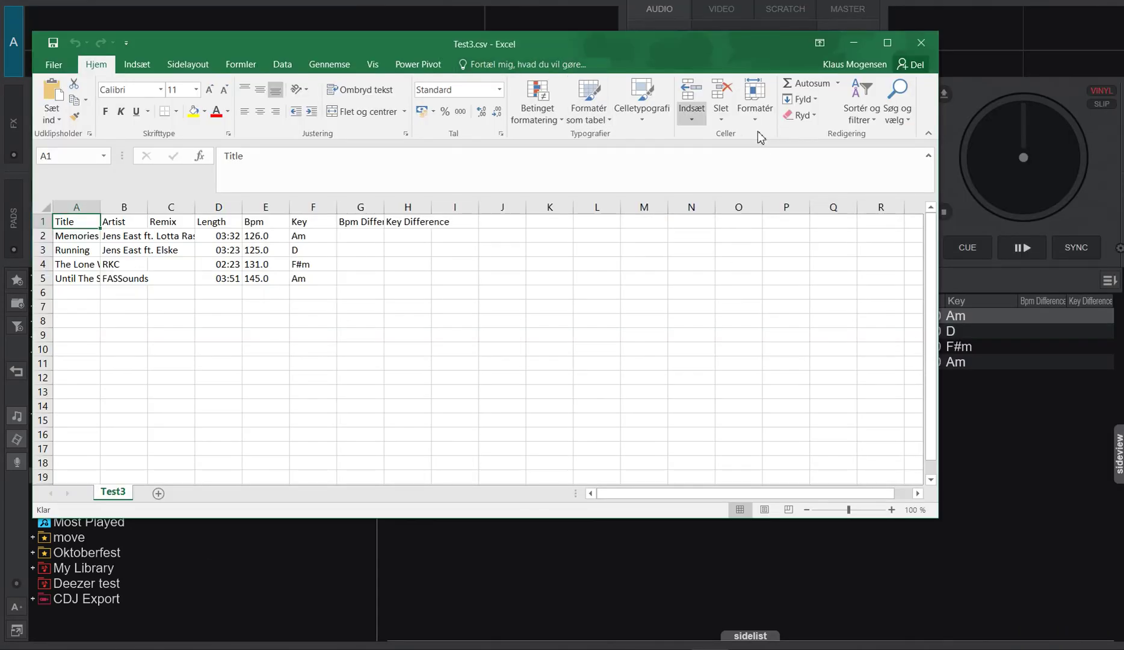
click(921, 43)
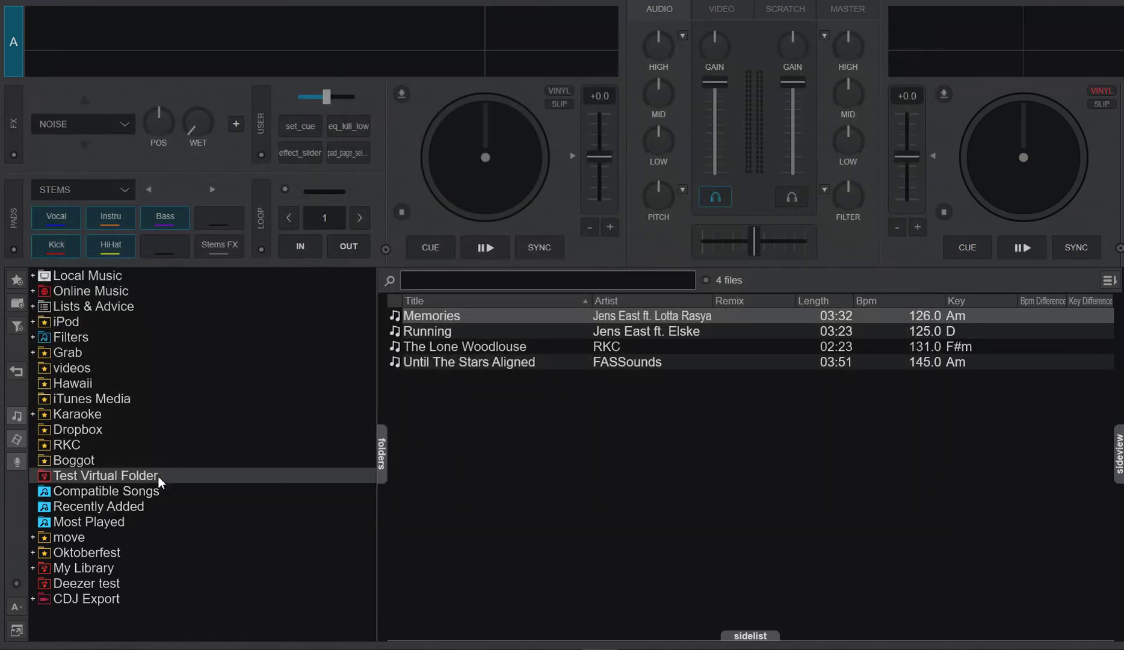
- Export Test Virtual Folder for CDJ2000 to D: (FOR CDJ), overwriting the existing playlist
right_click(146, 474)
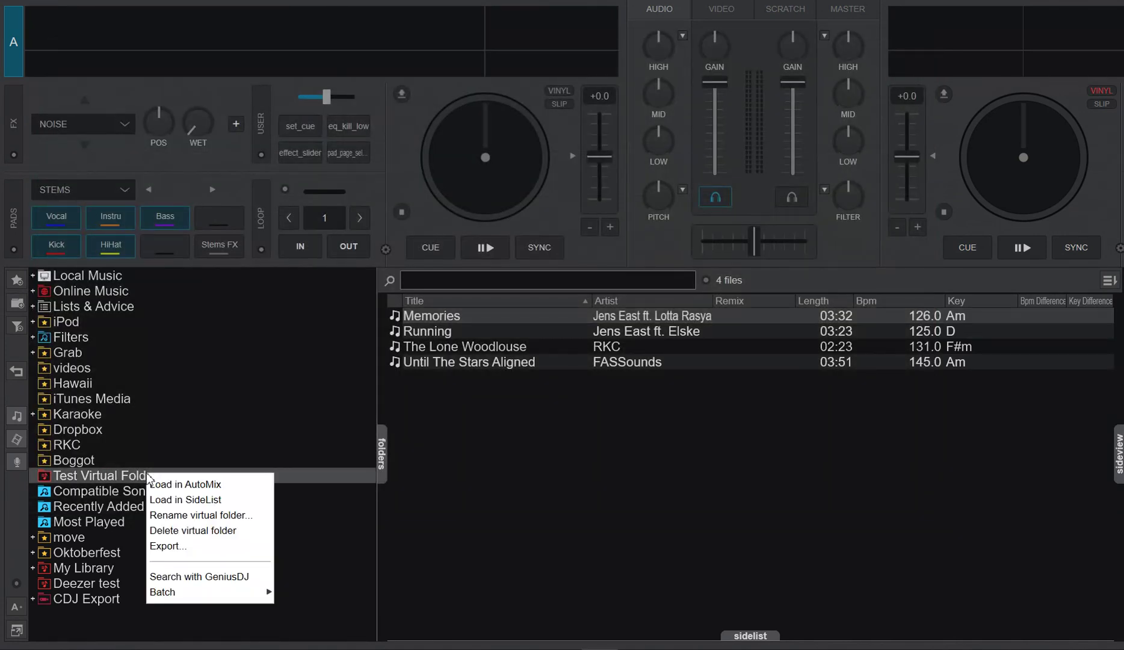
click(186, 544)
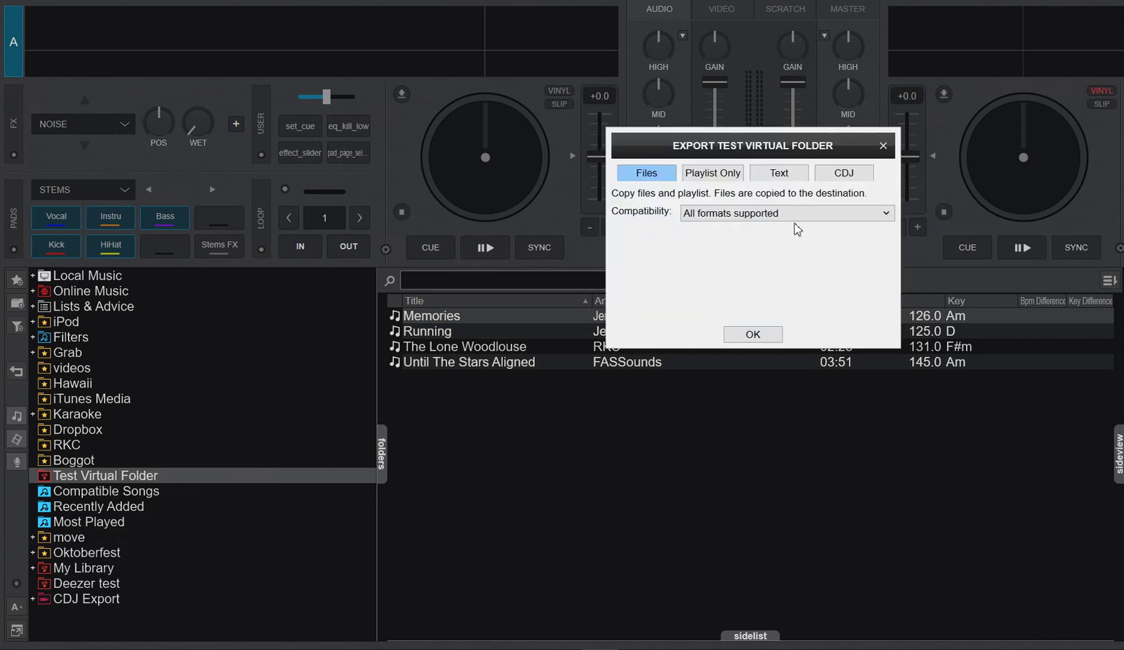
click(840, 177)
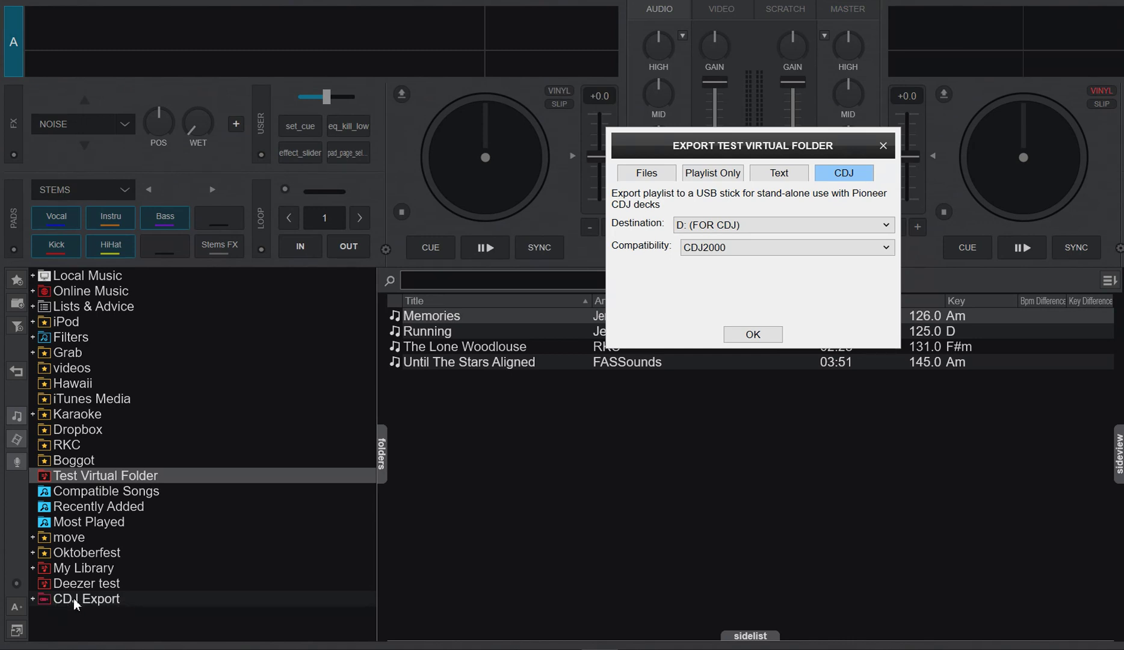
click(32, 599)
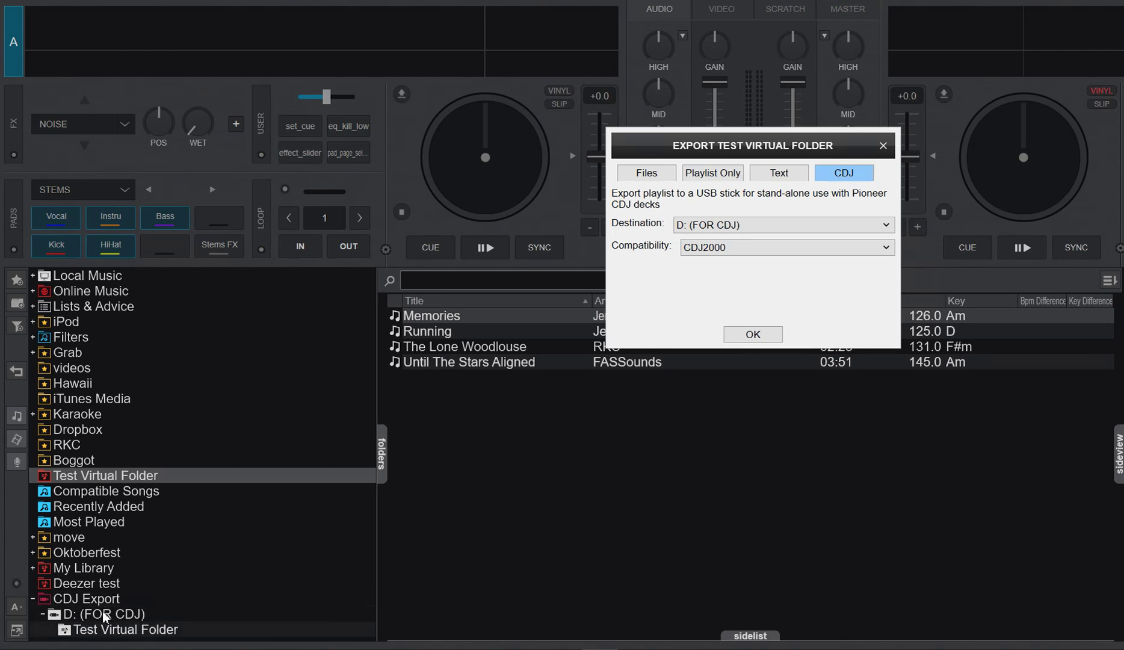
click(32, 599)
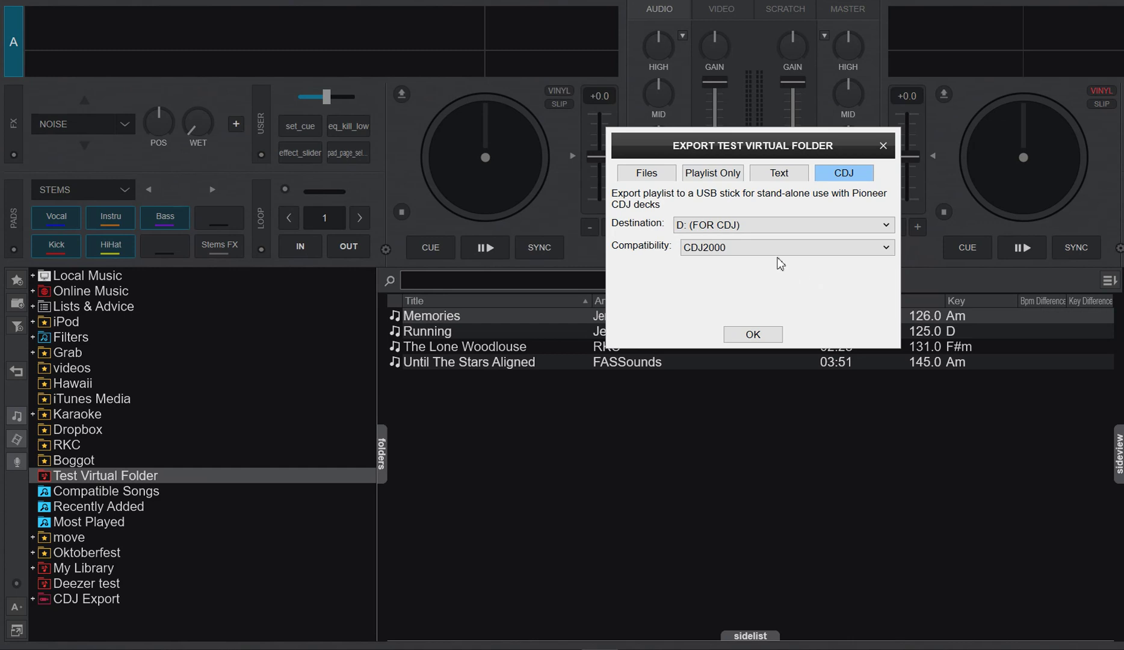
click(752, 334)
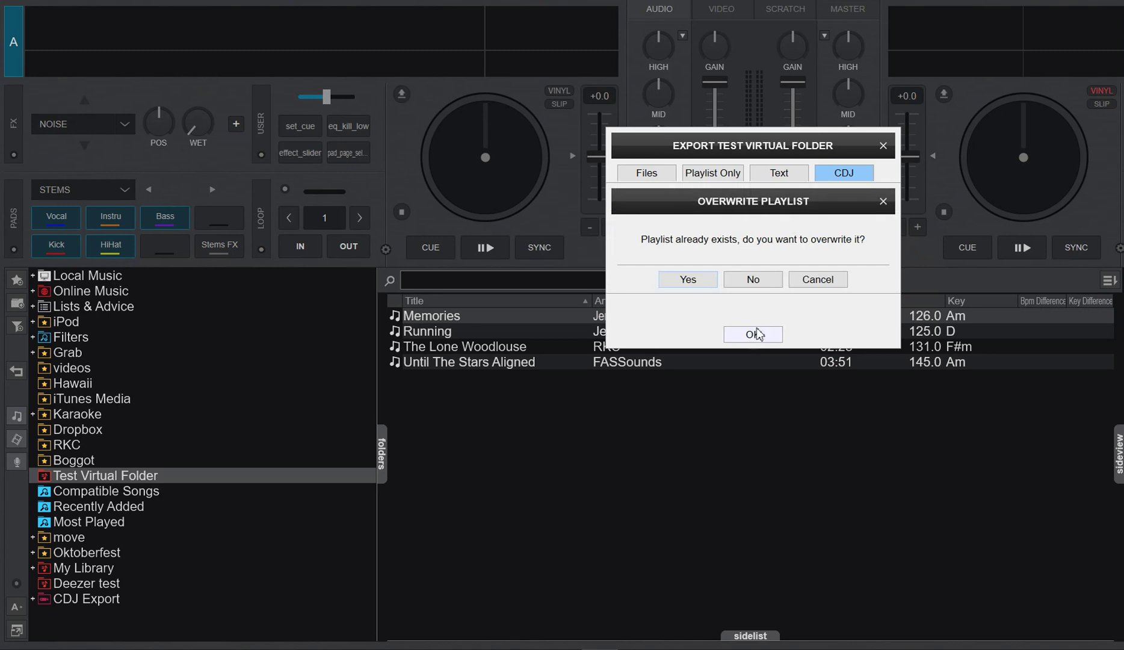
click(689, 280)
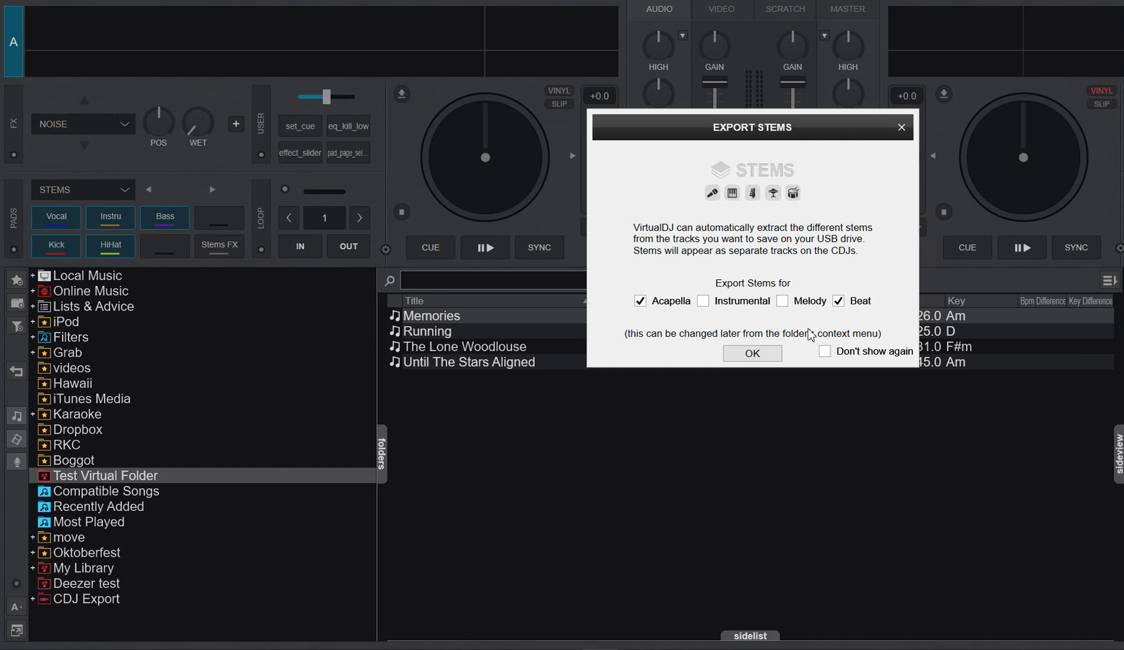
- Dismiss Export Stems and review the CDJ options of the D: (FOR CDJ) drive
click(902, 128)
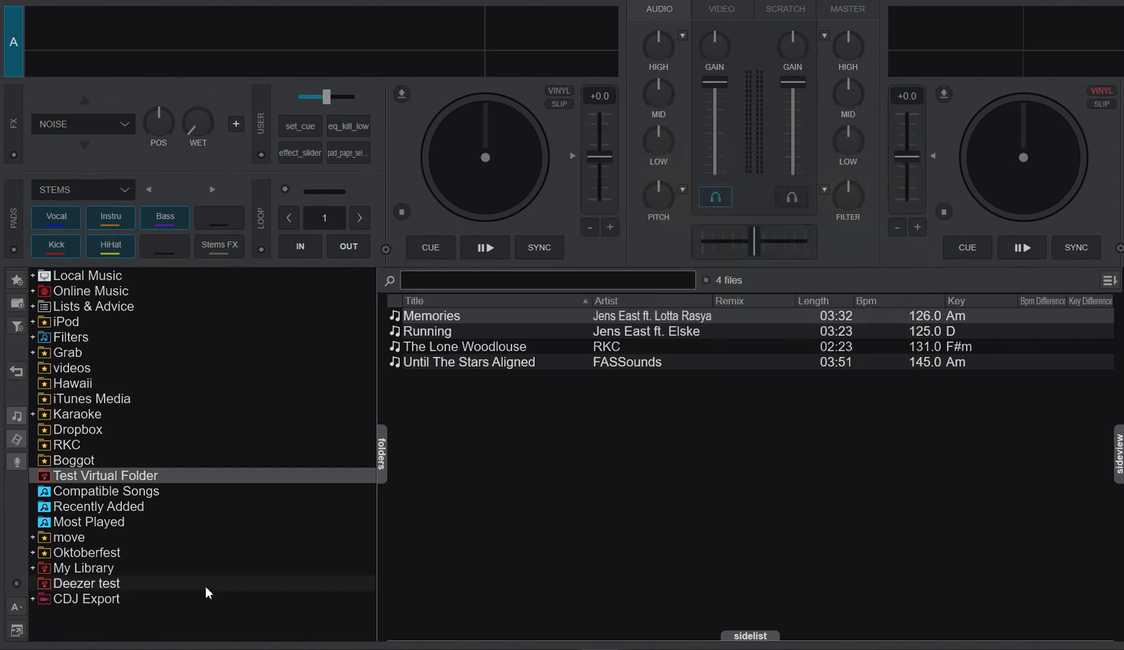
click(32, 599)
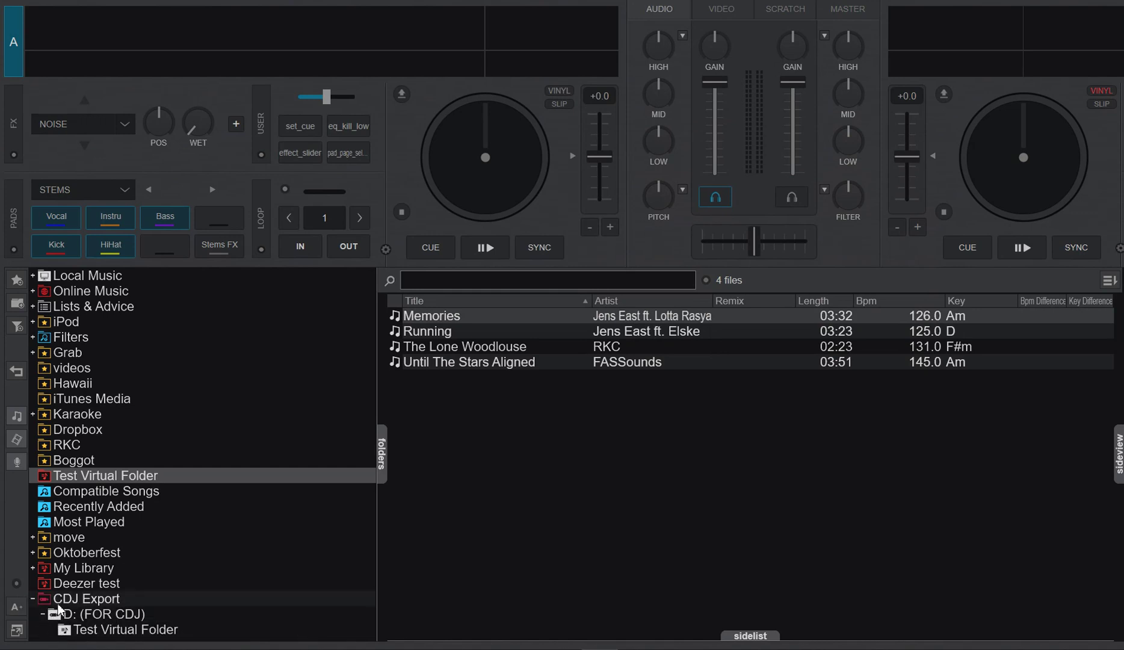
right_click(59, 600)
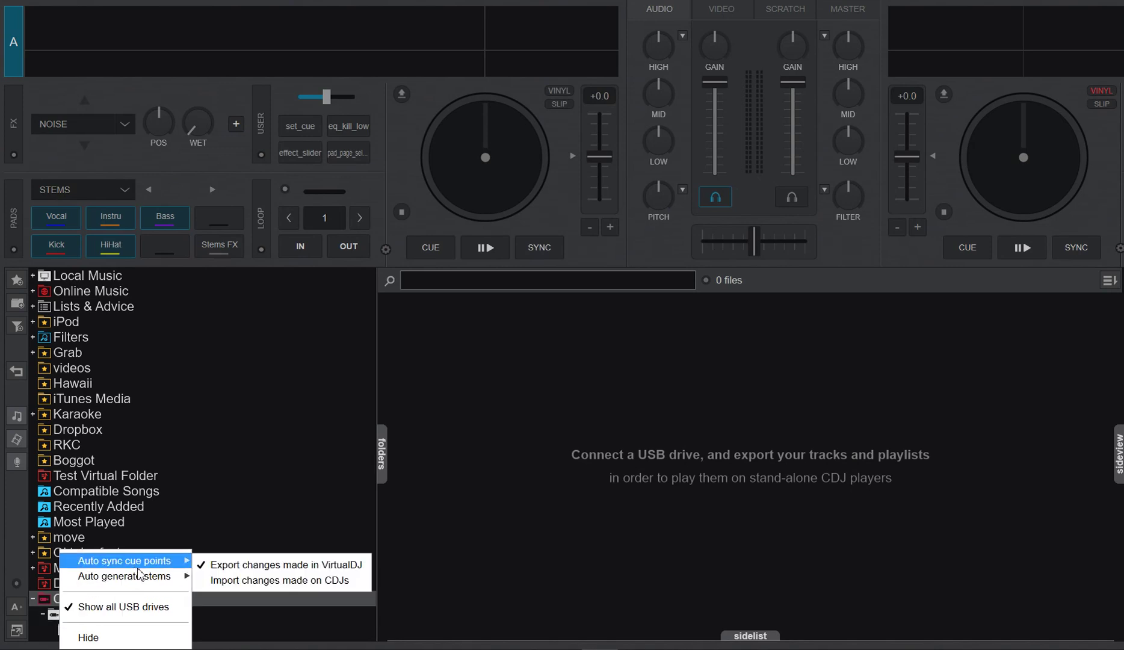
click(72, 614)
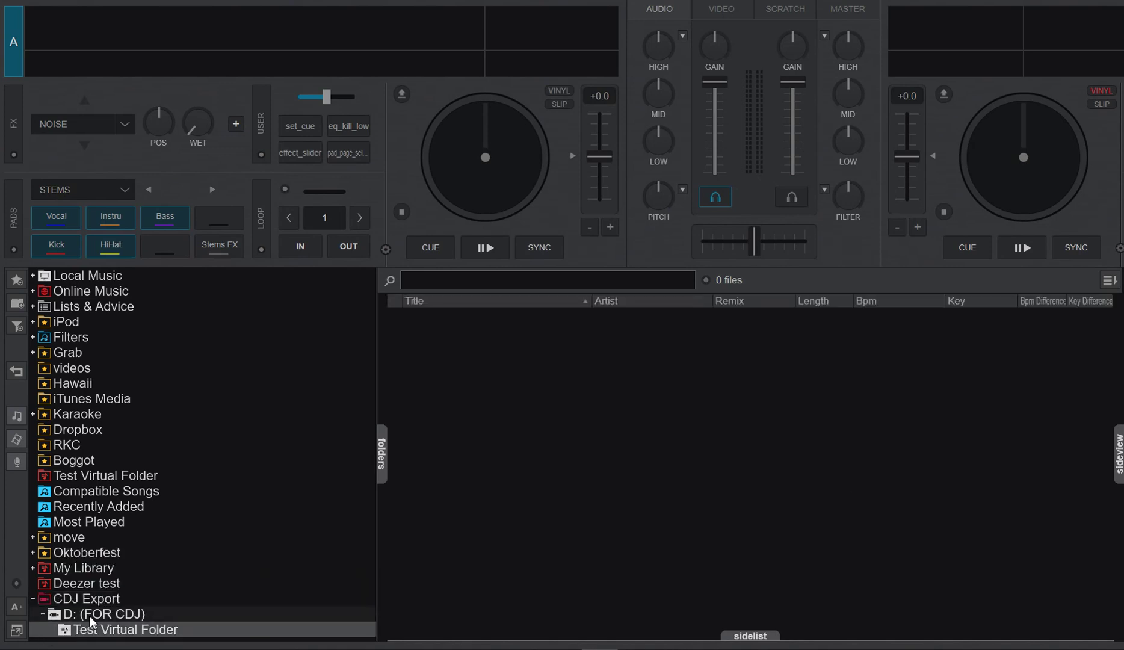
right_click(93, 621)
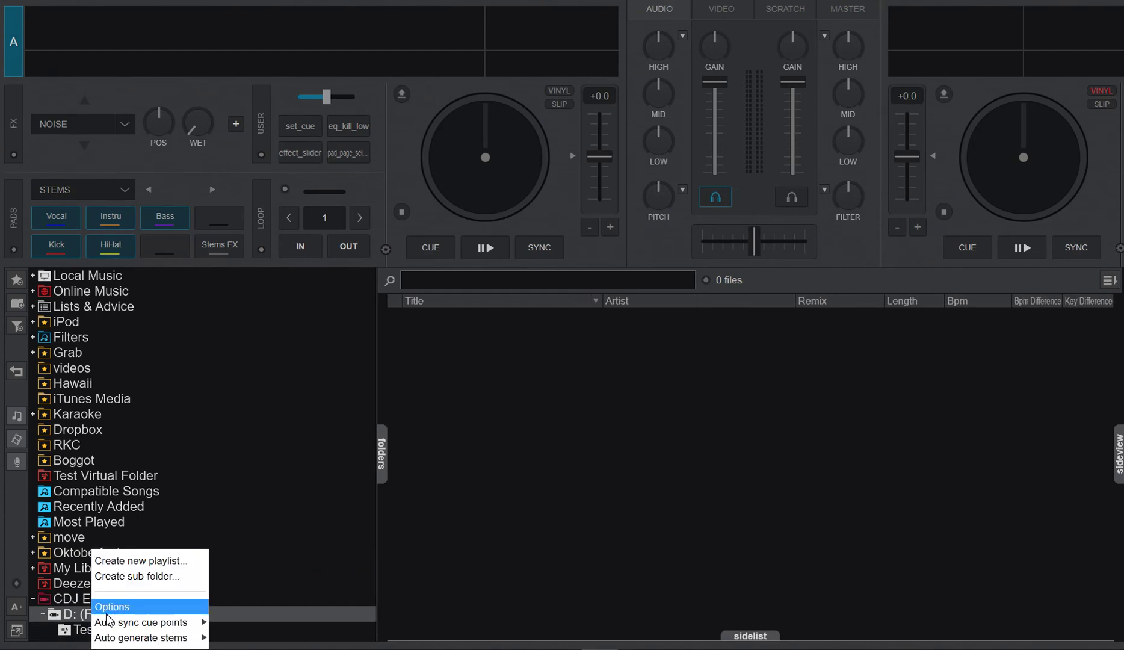
click(107, 607)
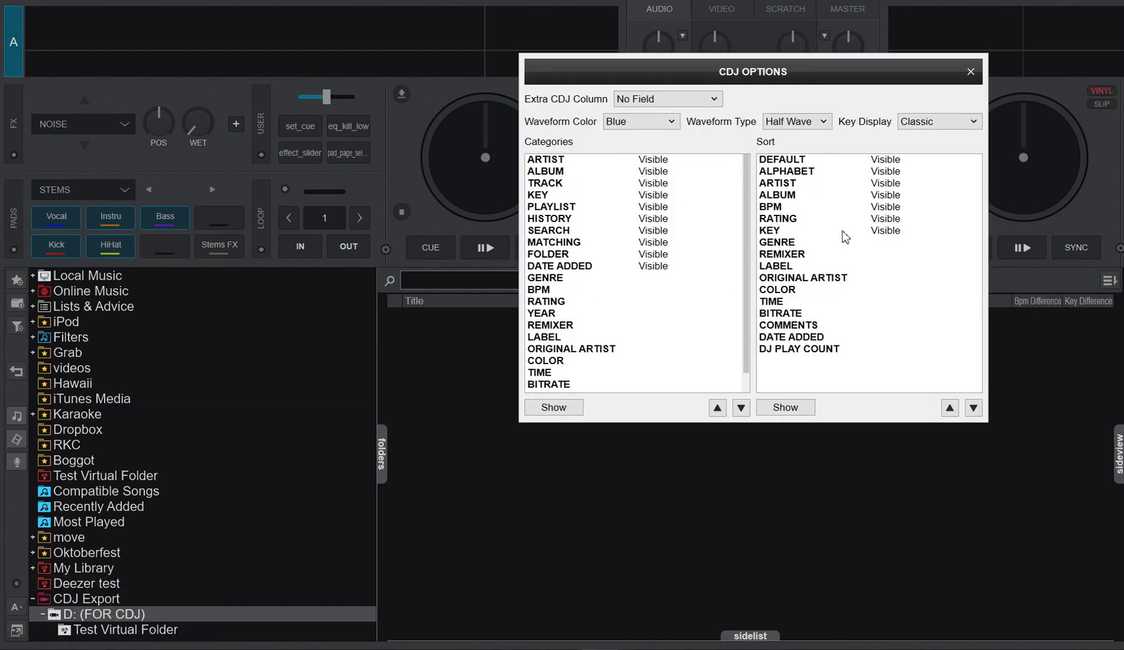
right_click(85, 614)
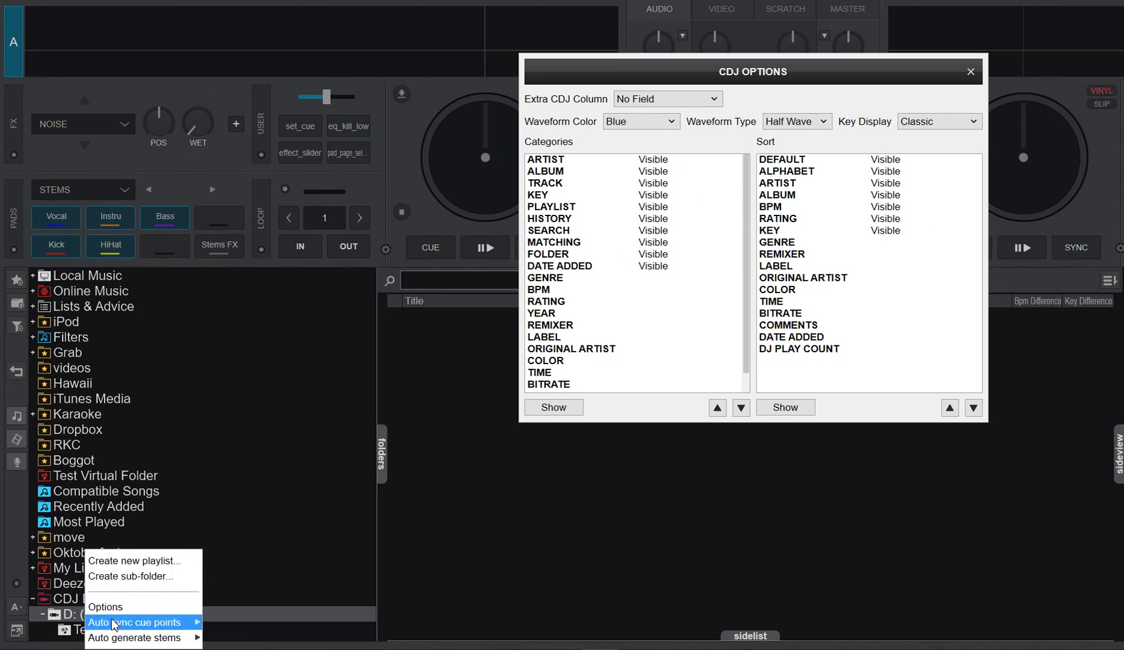
right_click(76, 629)
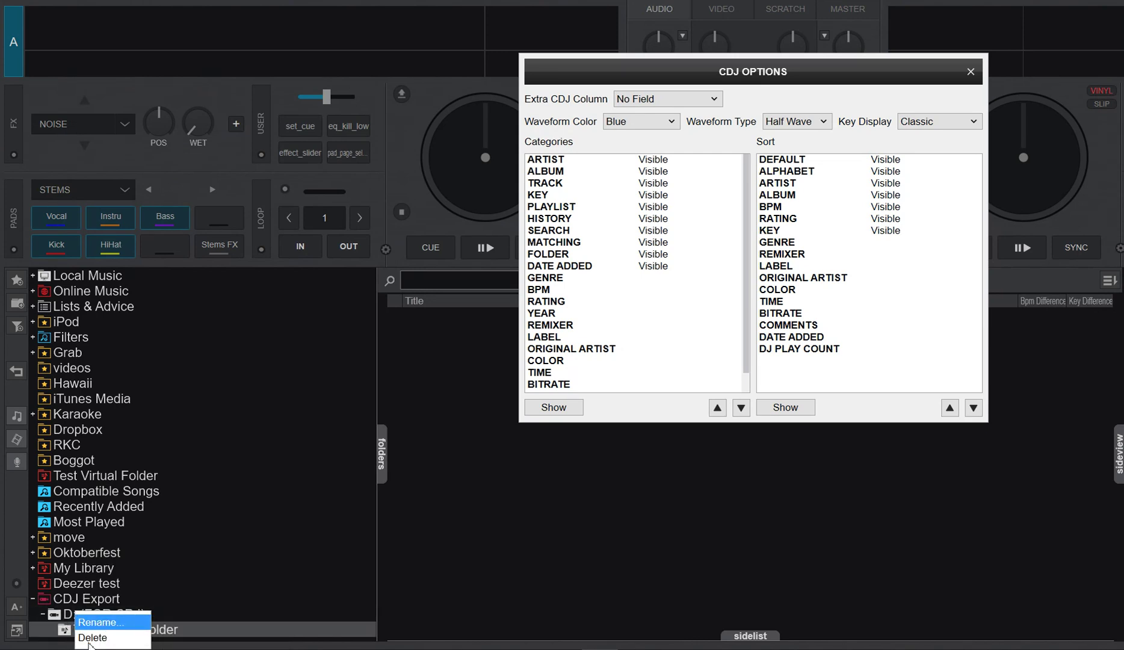
- Close the CDJ Options window and list Test Virtual Folder's four tracks again
click(33, 599)
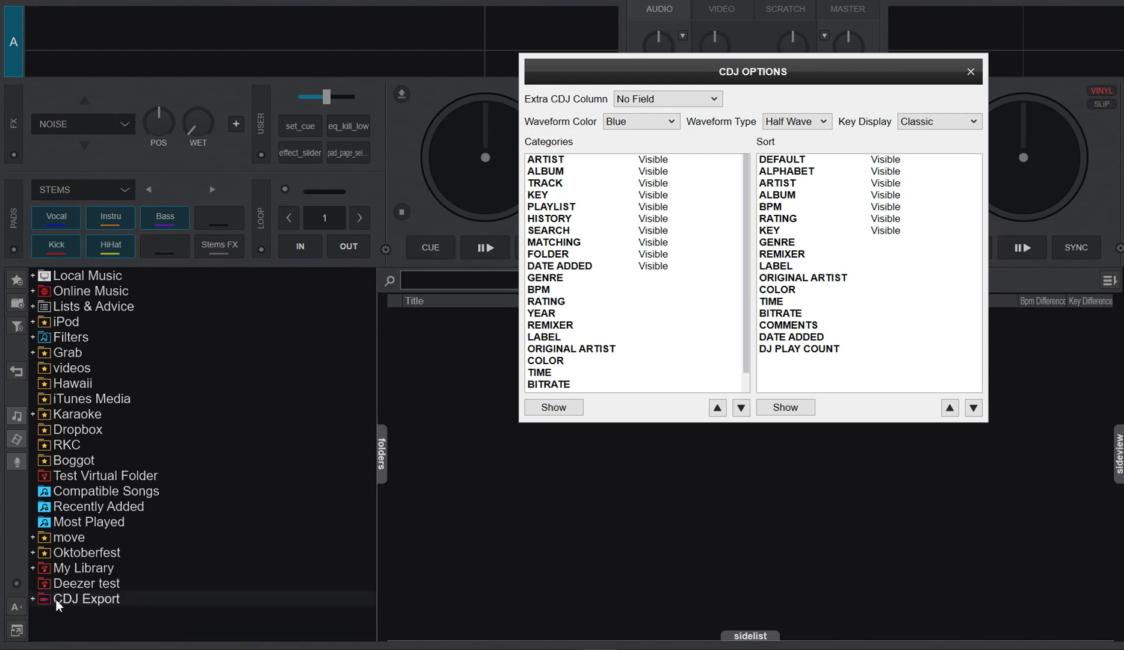
click(972, 73)
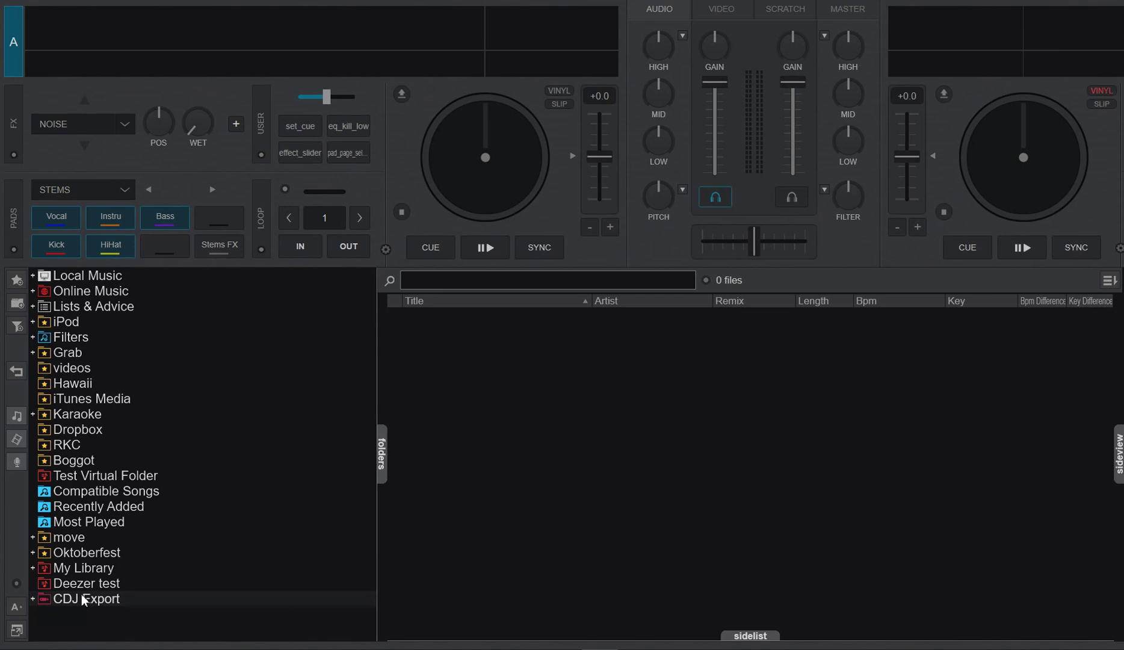
click(65, 476)
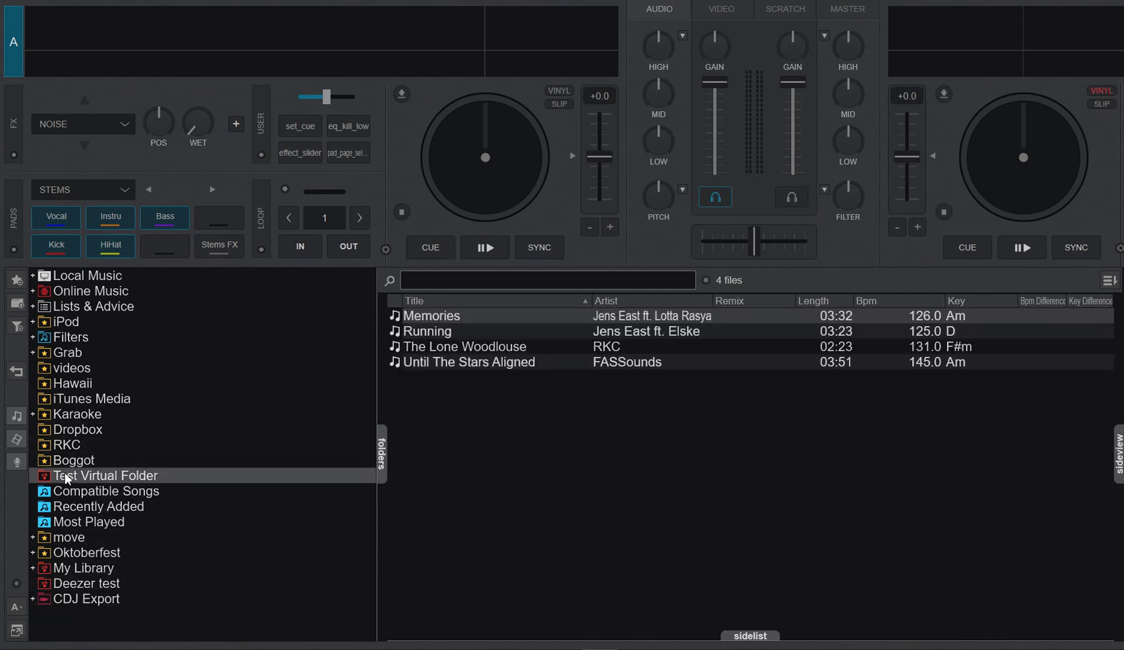
- Re-export Test Virtual Folder to the CDJ USB drive, overwriting the playlist and accepting stem settings
right_click(117, 476)
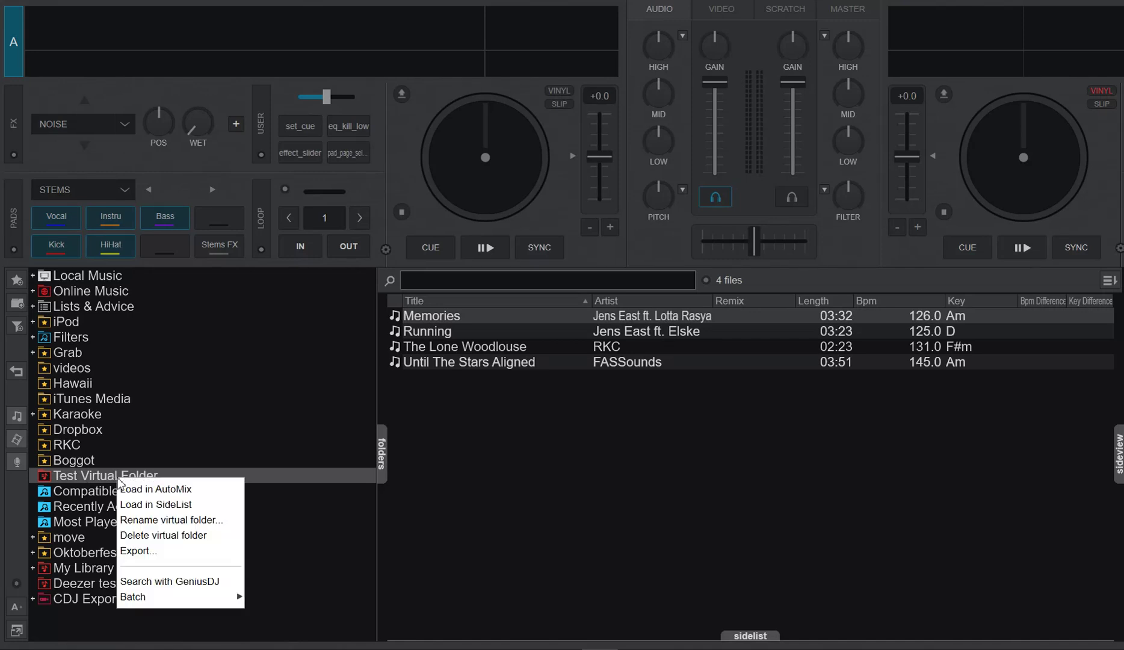
click(145, 551)
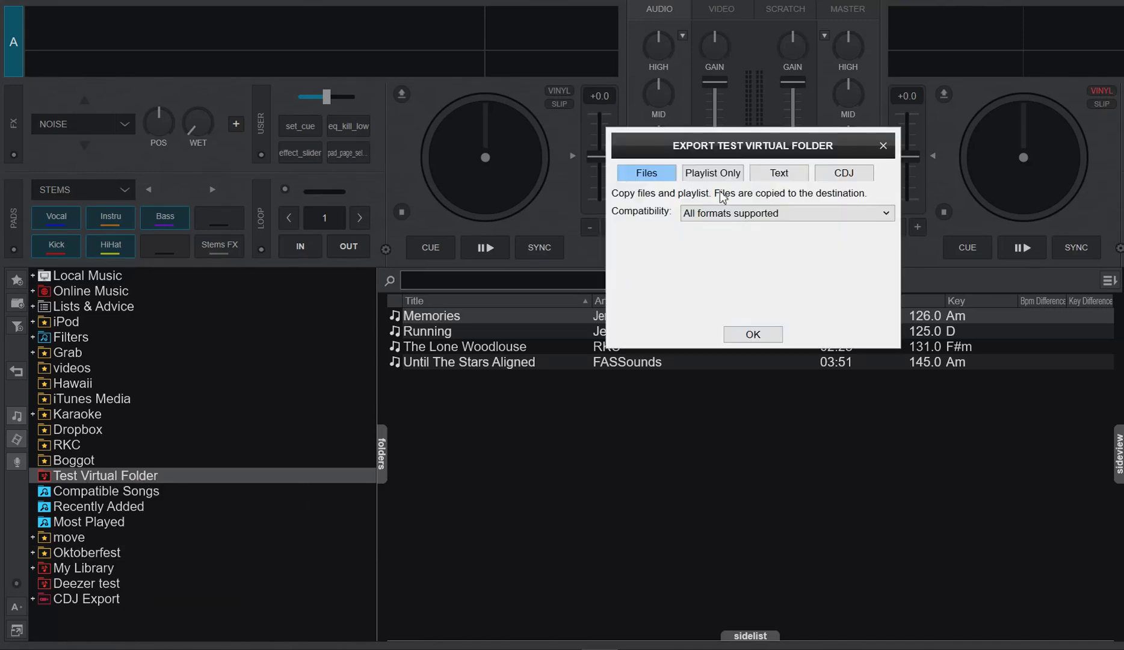
click(845, 174)
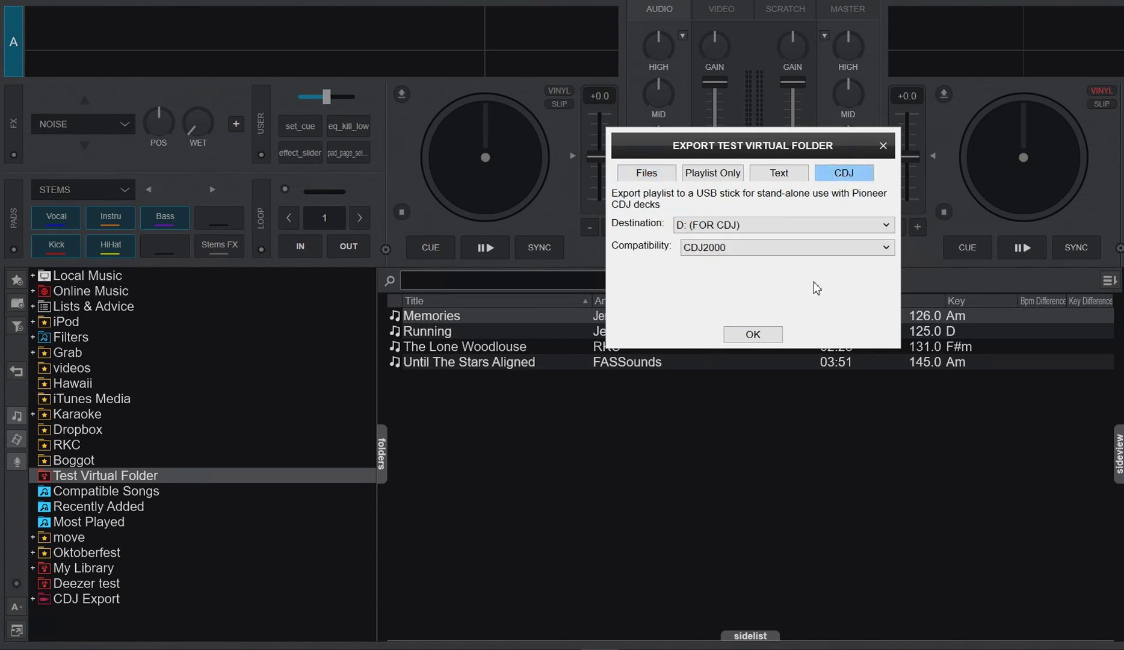
click(753, 334)
click(709, 283)
click(752, 353)
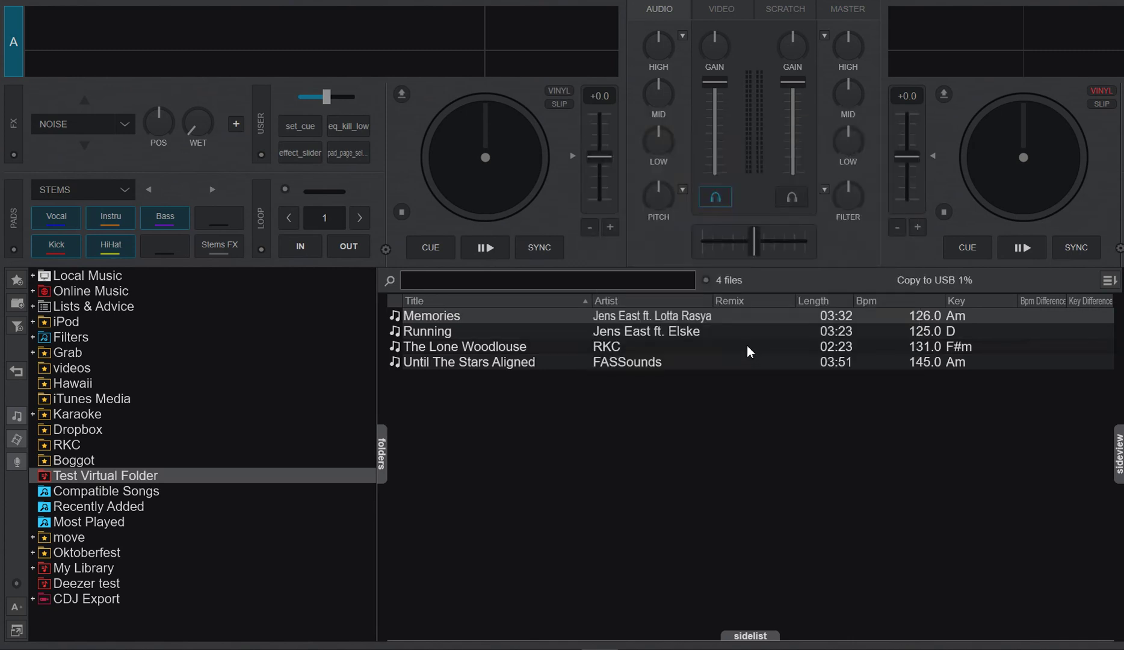
mouse_move(929, 288)
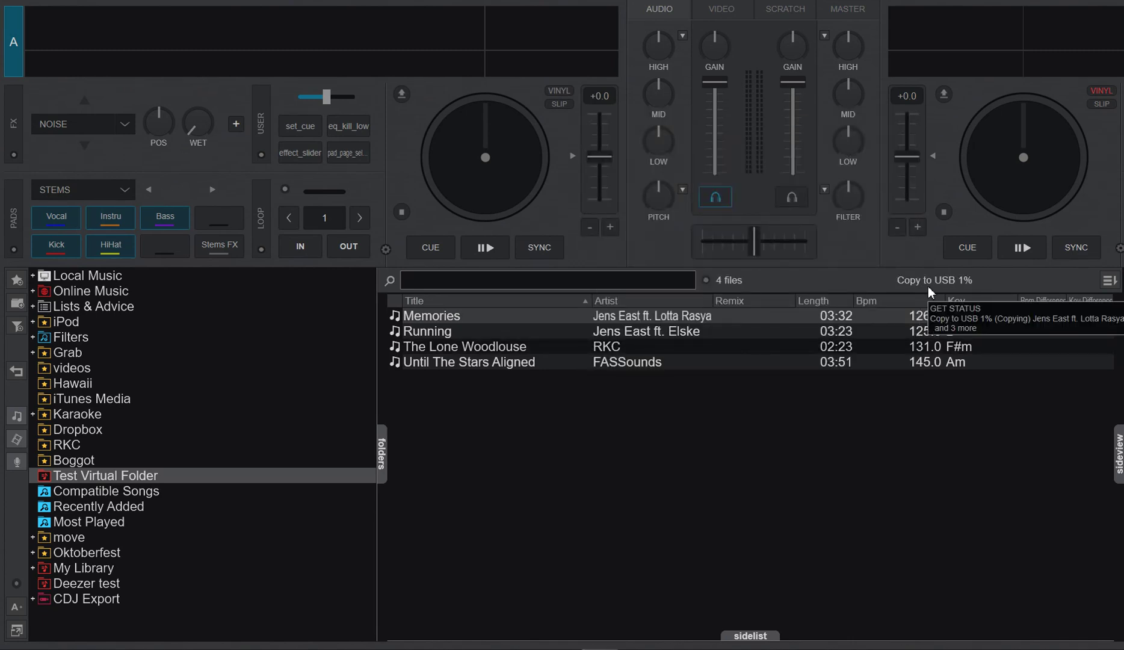